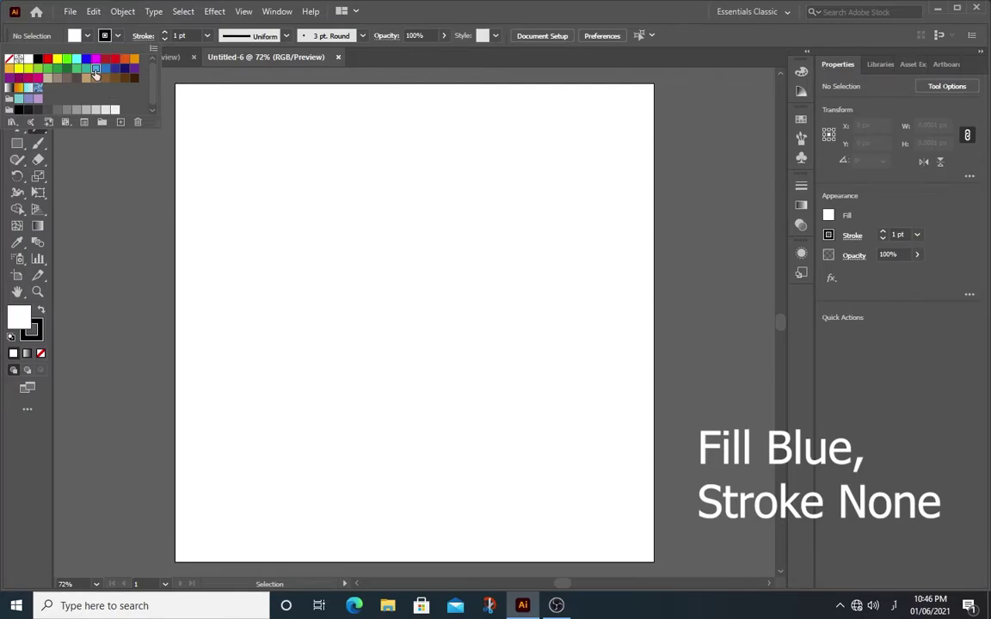
# Set the fill colour to blue and the stroke to None.
pyautogui.click(95, 69)
pyautogui.click(8, 58)
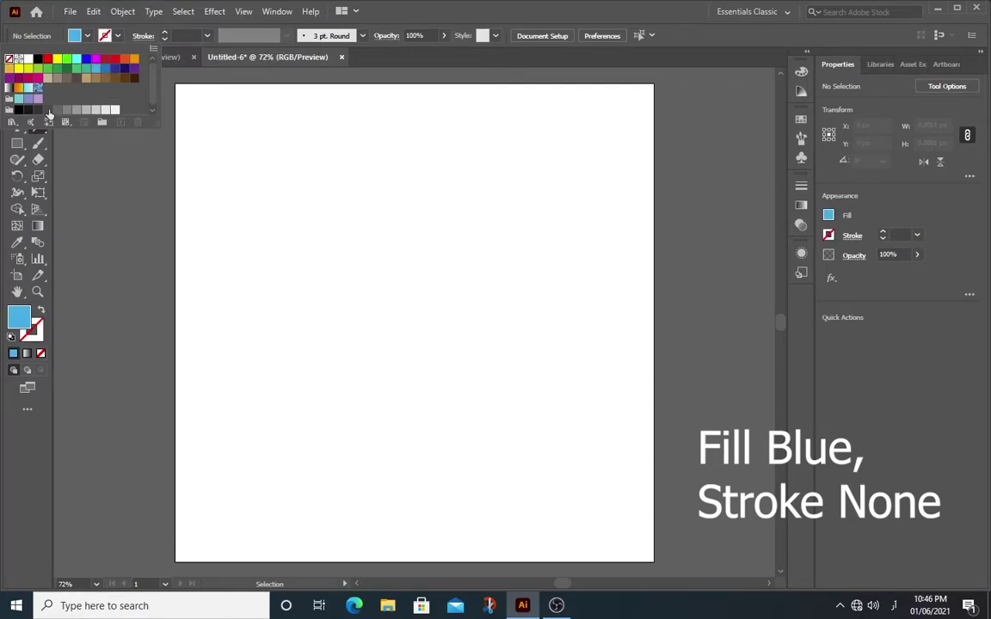
pyautogui.click(38, 128)
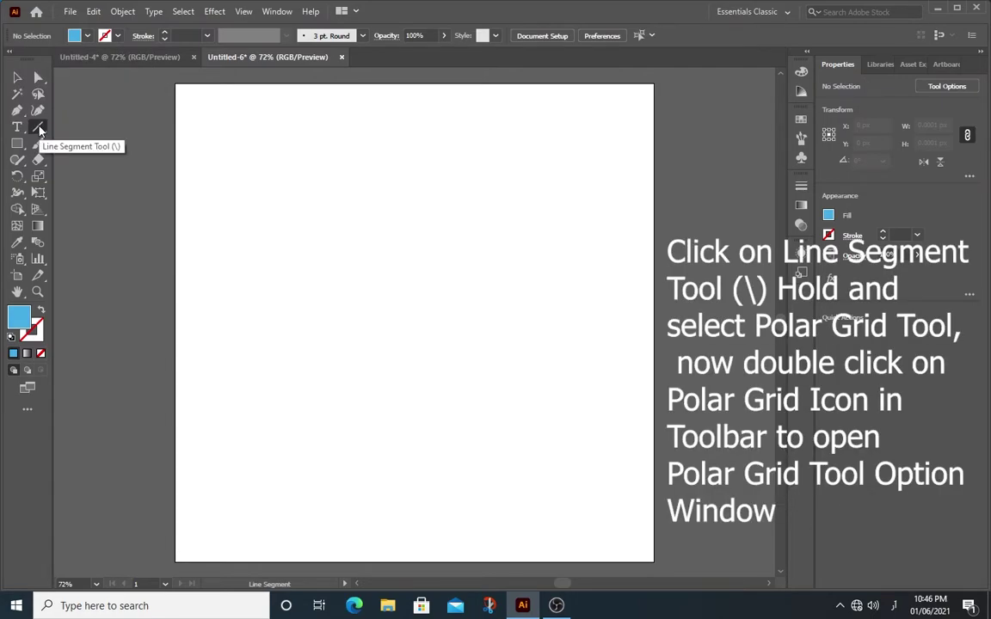
# Configure the Polar Grid Tool with 10 concentric dividers, 0 radial dividers and Fill Grid on.
pyautogui.moveTo(39, 127); pyautogui.dragTo(109, 196)
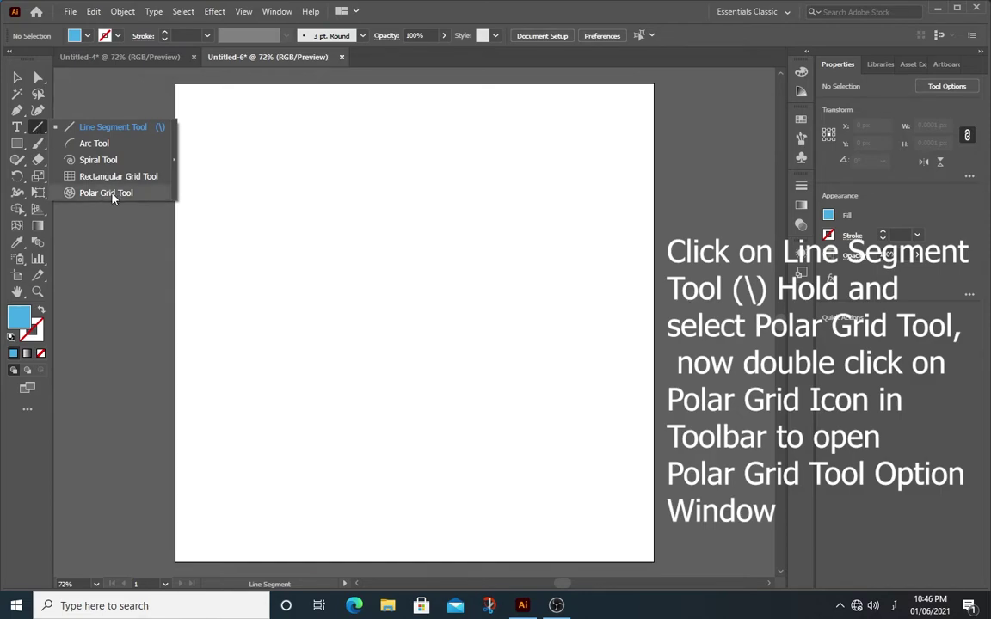
pyautogui.click(112, 196)
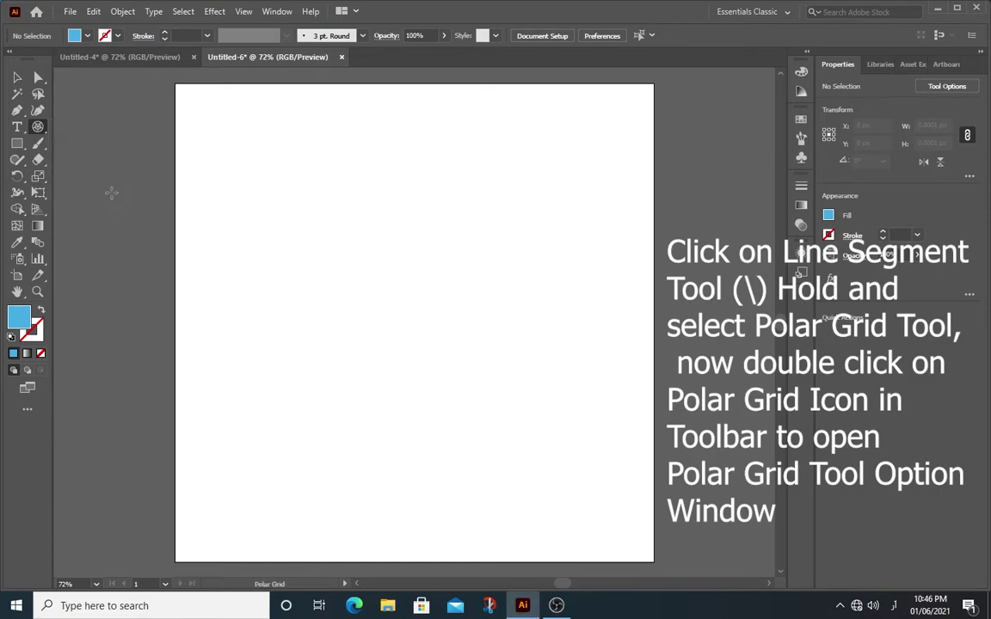
pyautogui.doubleClick(38, 127)
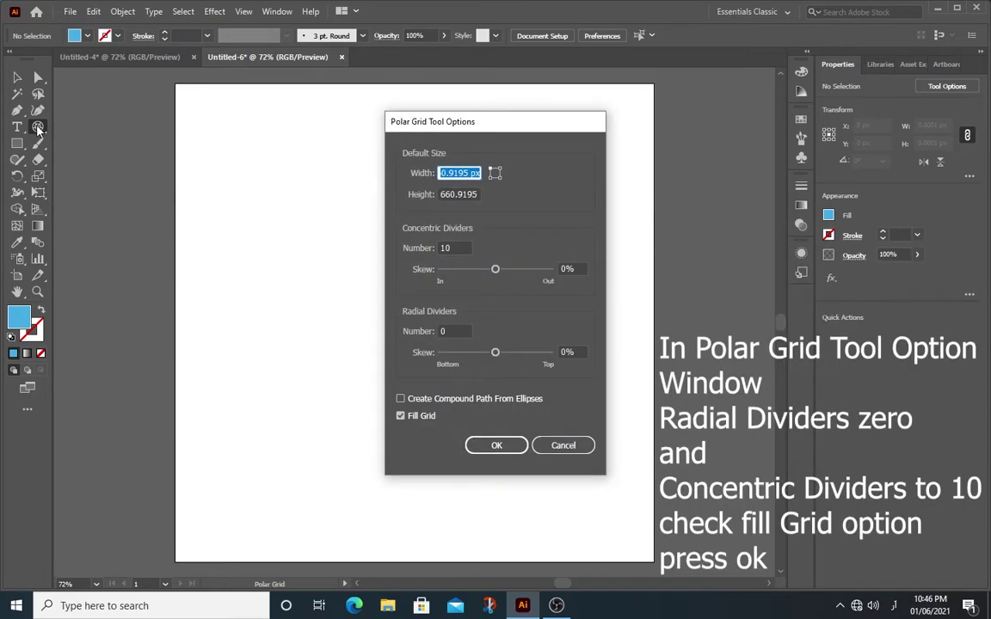
pyautogui.doubleClick(455, 249)
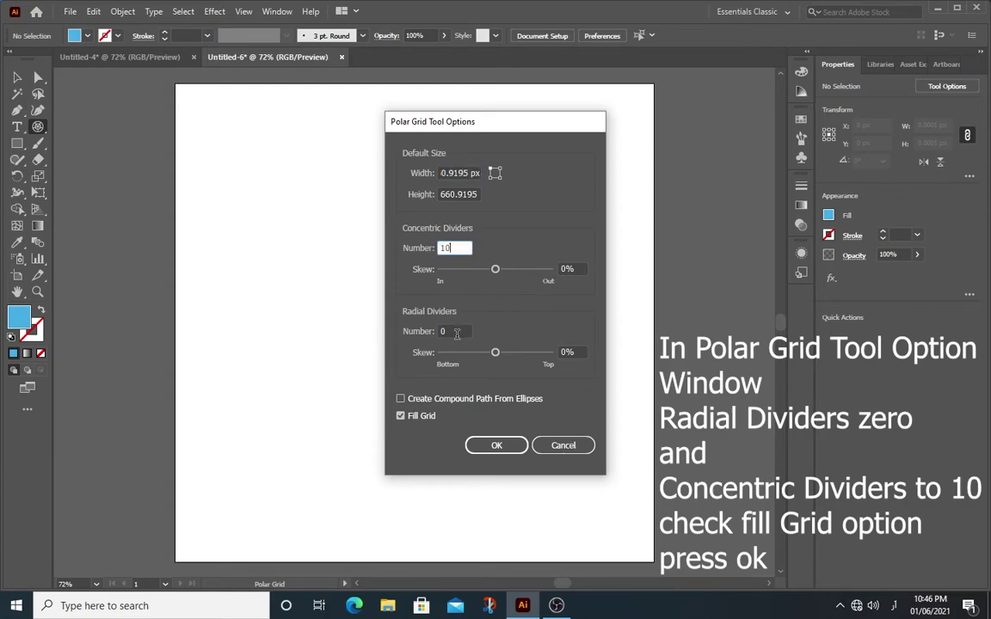
pyautogui.press('Tab')
pyautogui.click(469, 331)
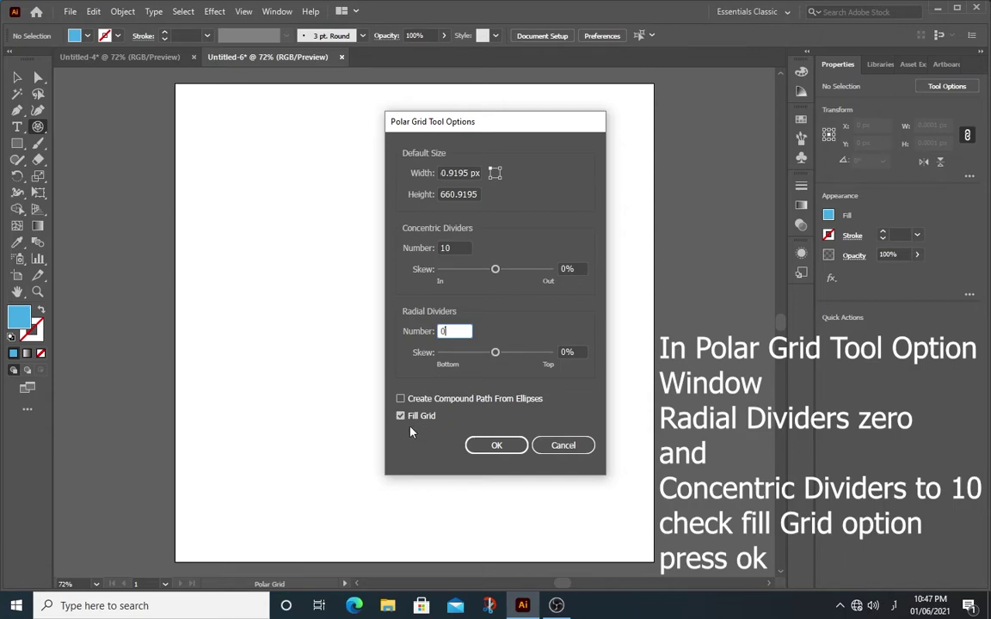
pyautogui.click(508, 445)
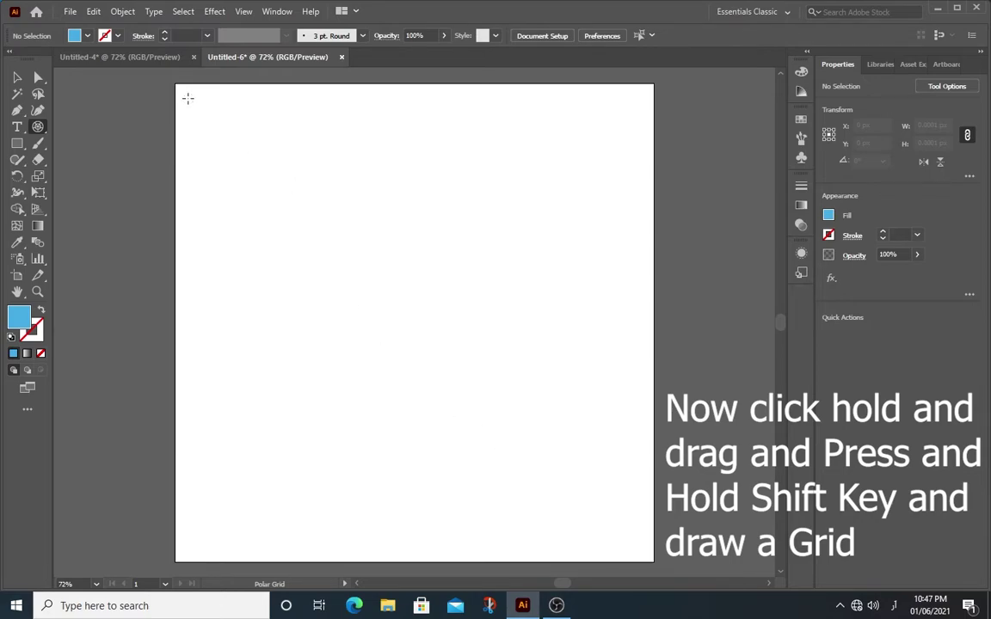
# Draw a circular polar grid about 760 px wide from the artboard's top-left corner.
pyautogui.moveTo(188, 99)
pyautogui.mouseDown()
pyautogui.moveTo(495, 467)
pyautogui.moveTo(606, 557)
pyautogui.mouseUp()
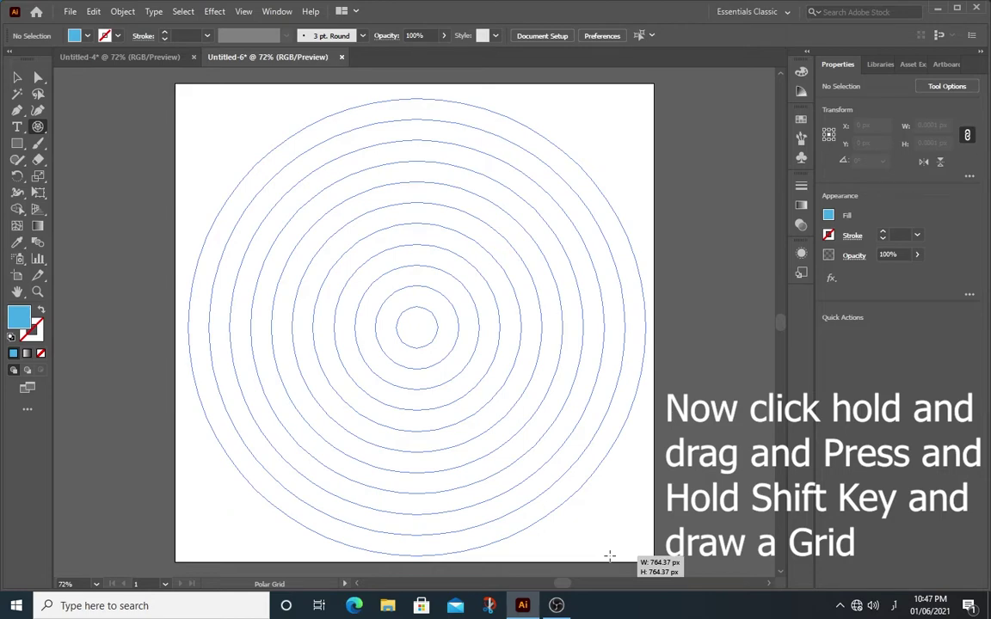
pyautogui.moveTo(606, 556); pyautogui.dragTo(578, 545)
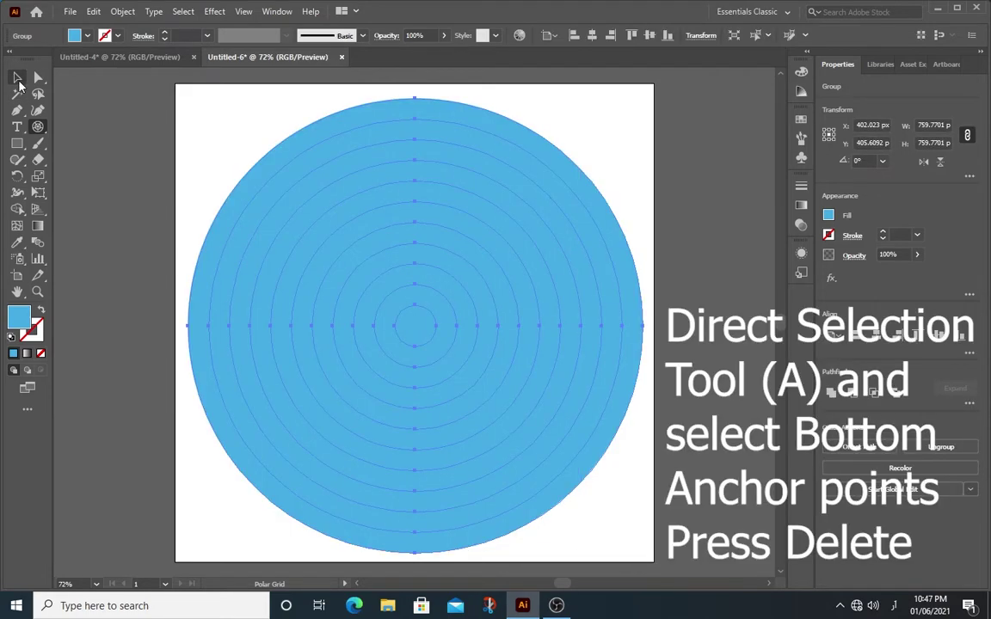
# Delete the grid's bottom anchor points with Direct Selection, leaving the upper semicircle of rings.
pyautogui.moveTo(210, 119)
pyautogui.mouseDown()
pyautogui.moveTo(648, 554)
pyautogui.moveTo(638, 553)
pyautogui.mouseUp()
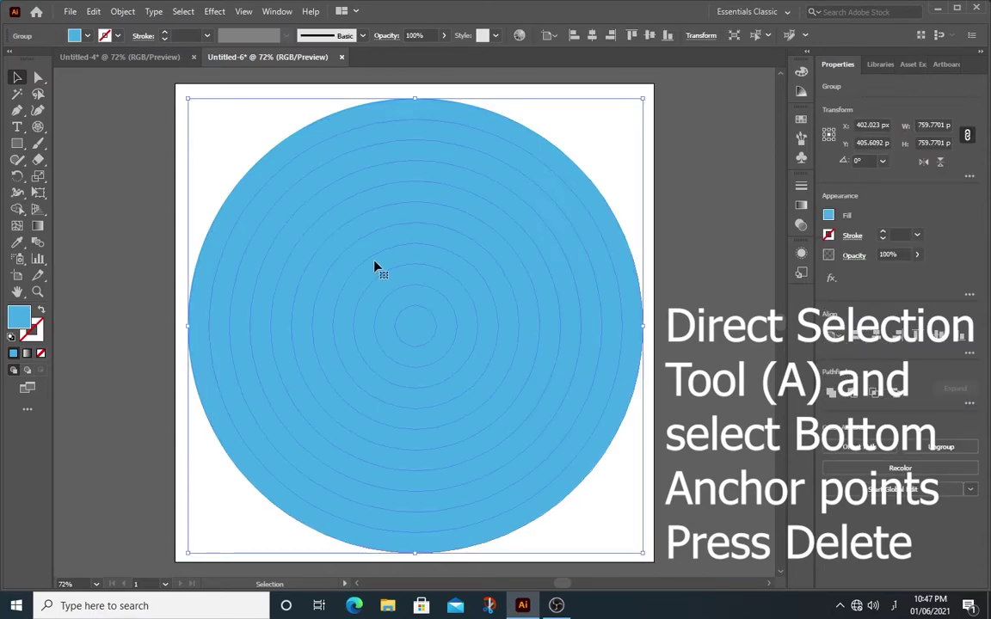
pyautogui.click(39, 79)
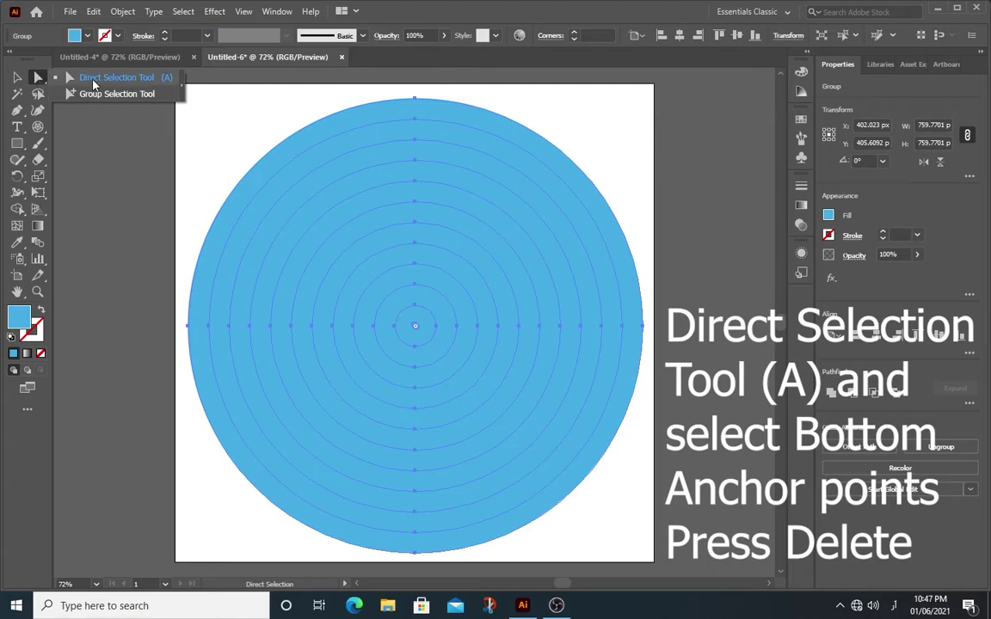
pyautogui.click(110, 83)
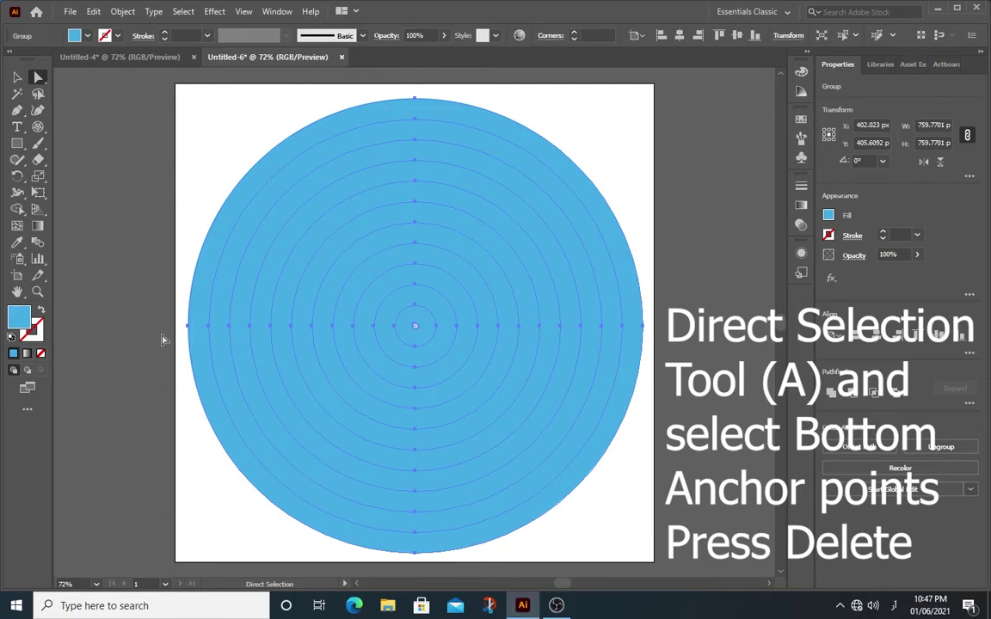
pyautogui.moveTo(161, 335); pyautogui.dragTo(667, 557)
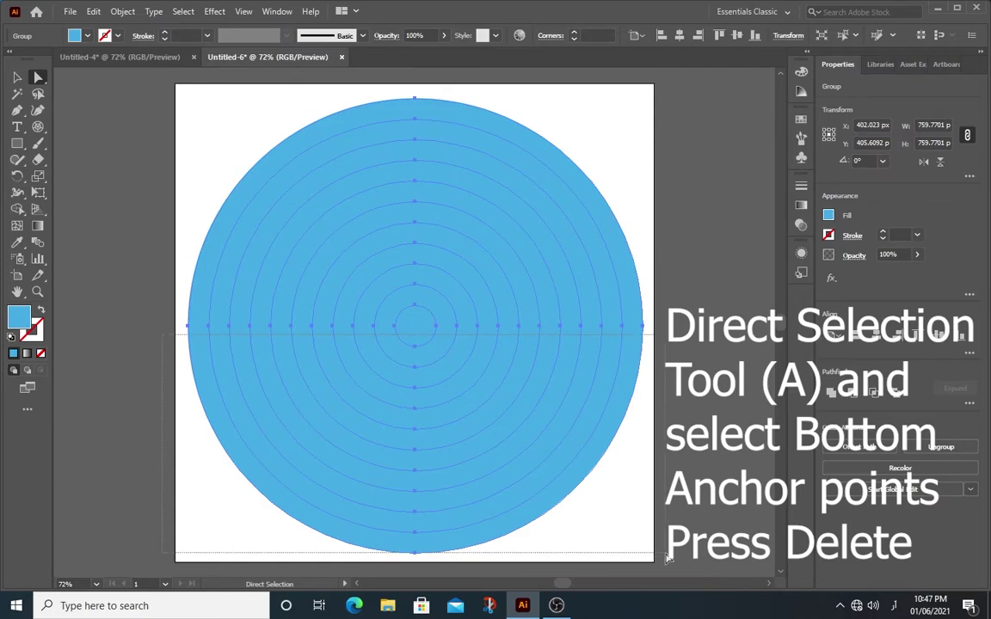
pyautogui.moveTo(666, 558); pyautogui.dragTo(670, 573)
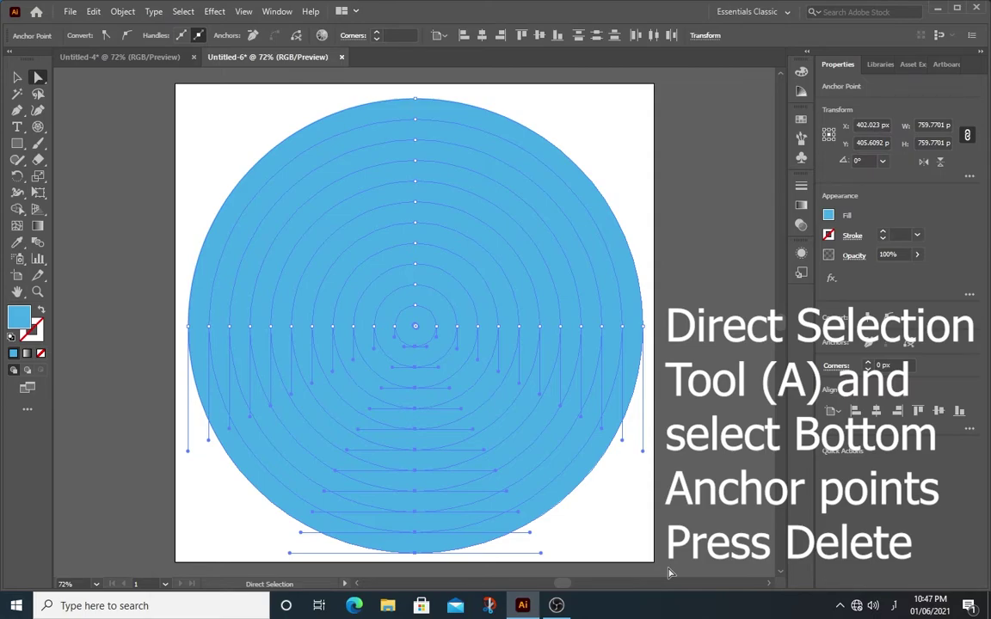
pyautogui.press('Delete')
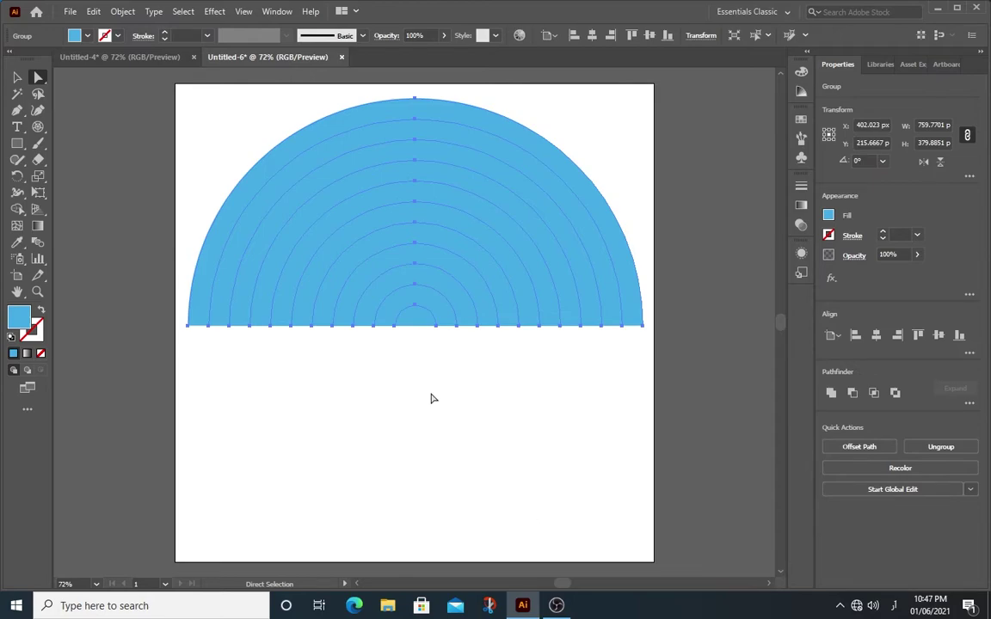
# Move the semicircle down about 84 px with the Selection tool.
pyautogui.press('v')
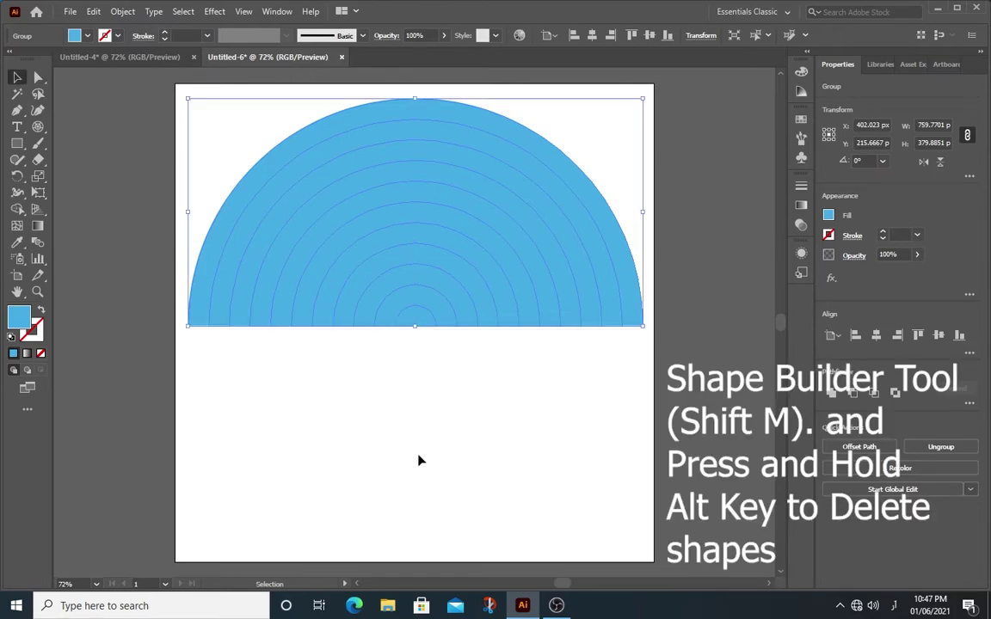
pyautogui.click(418, 460)
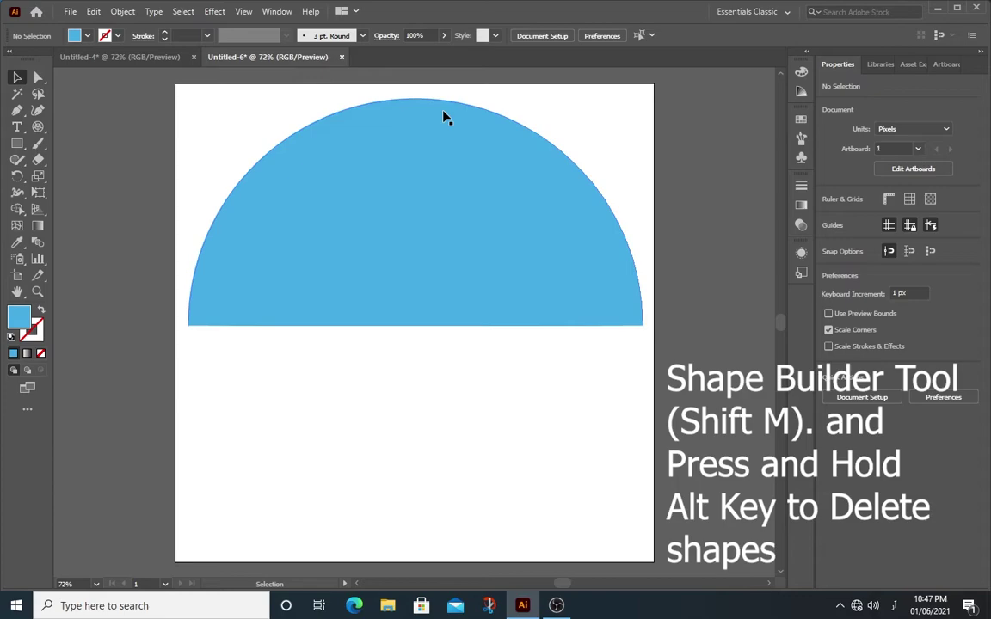
pyautogui.moveTo(444, 113); pyautogui.dragTo(439, 184)
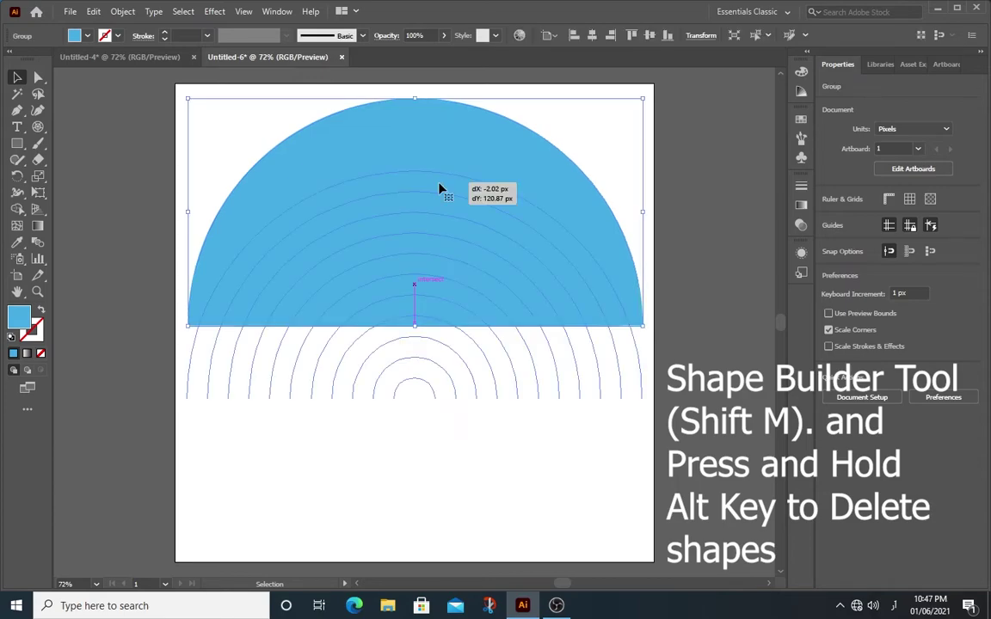
pyautogui.click(270, 194)
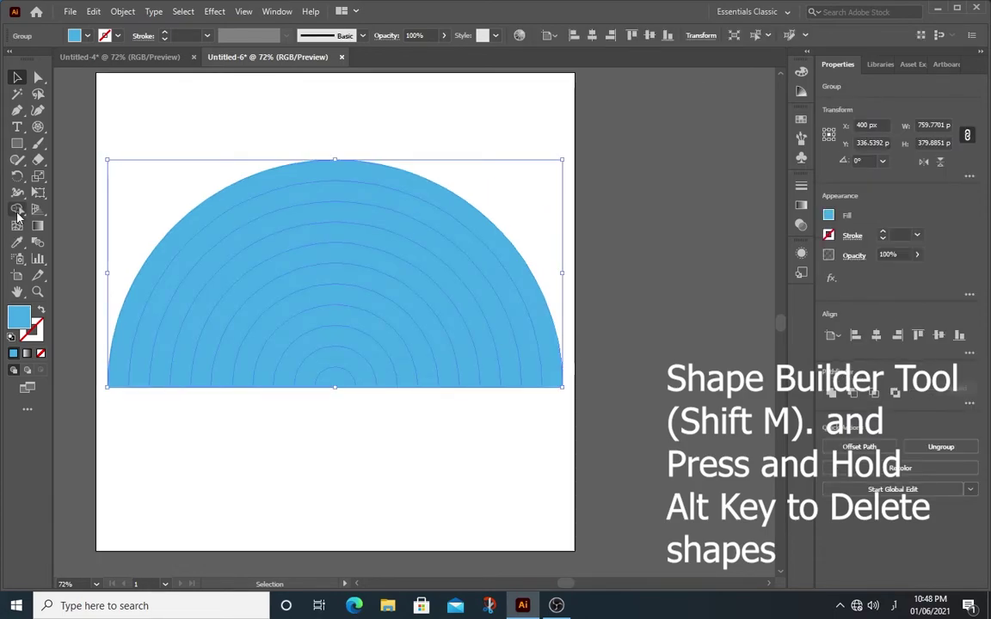
# Remove the inner band and small central semicircle with the Shape Builder tool.
pyautogui.moveTo(17, 212); pyautogui.dragTo(92, 217)
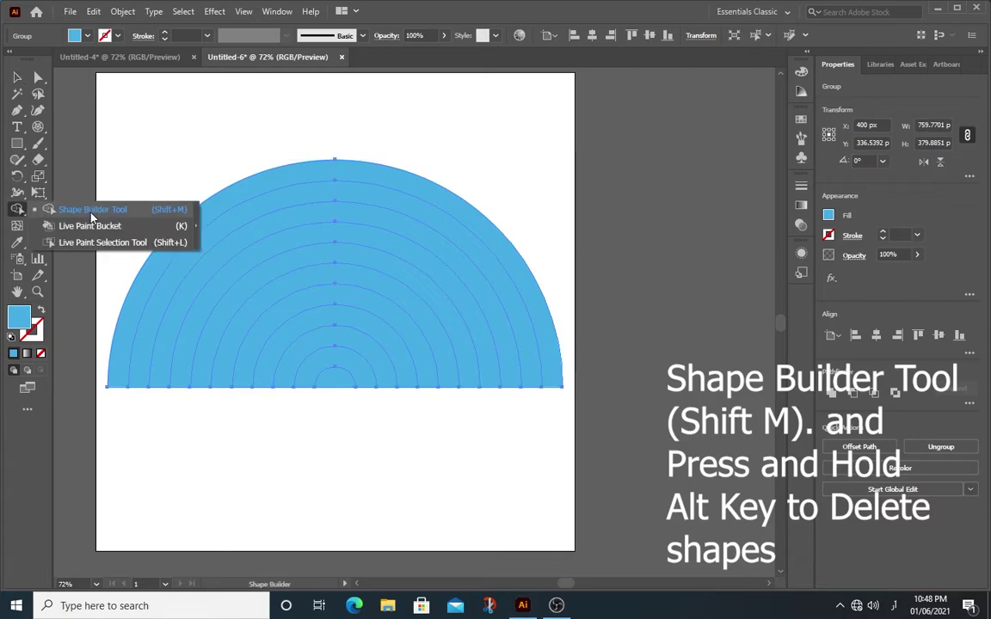
pyautogui.click(92, 213)
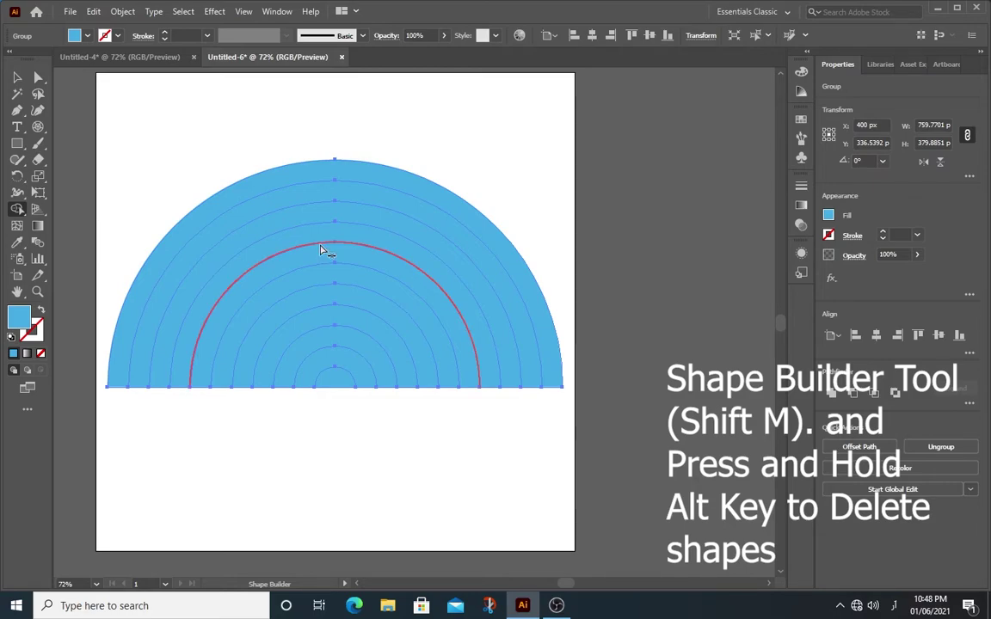
pyautogui.keyDown('alt'); pyautogui.click(333, 316); pyautogui.keyUp('alt')
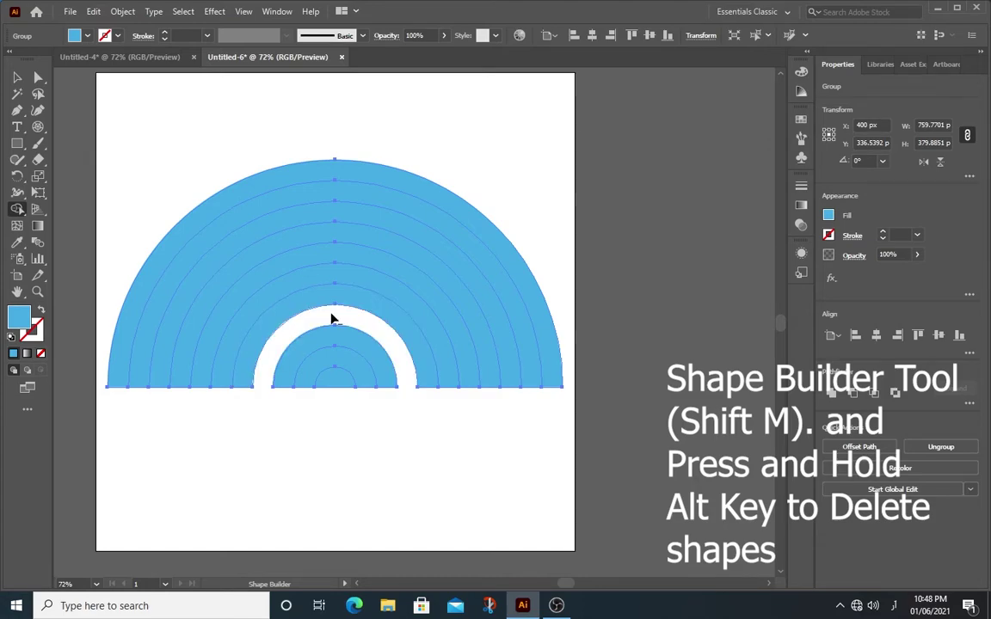
pyautogui.keyDown('alt'); pyautogui.click(336, 348); pyautogui.keyUp('alt')
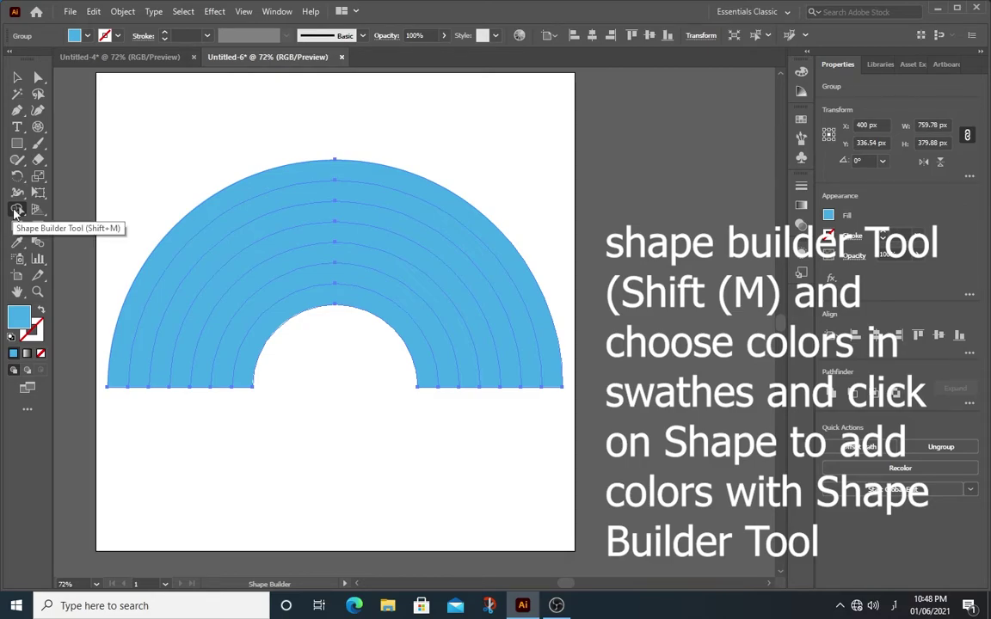
# Fill the three outer bands red, orange and yellow with Shape Builder.
pyautogui.click(16, 209)
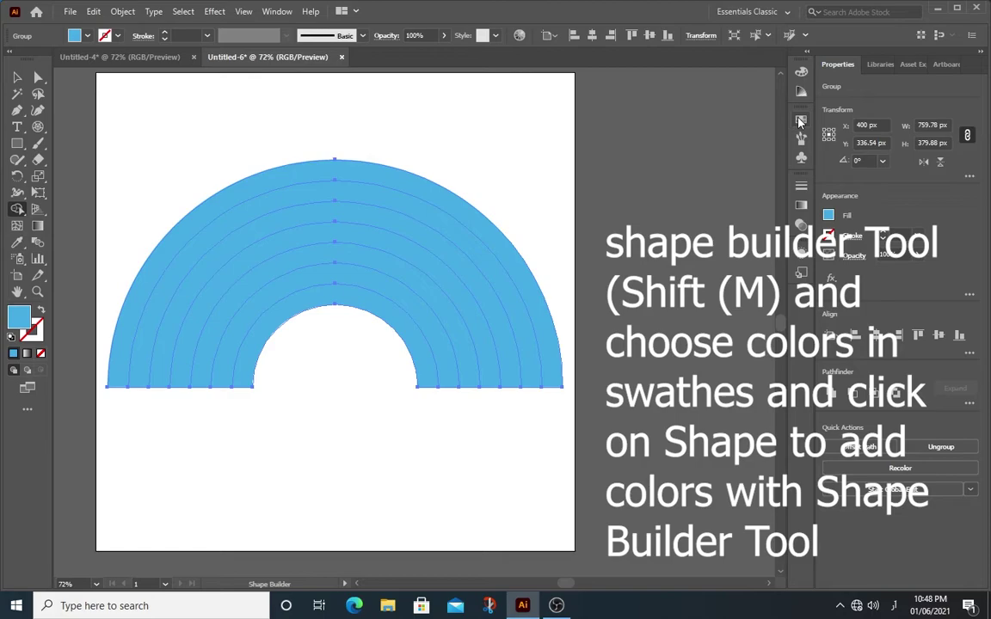
pyautogui.click(800, 121)
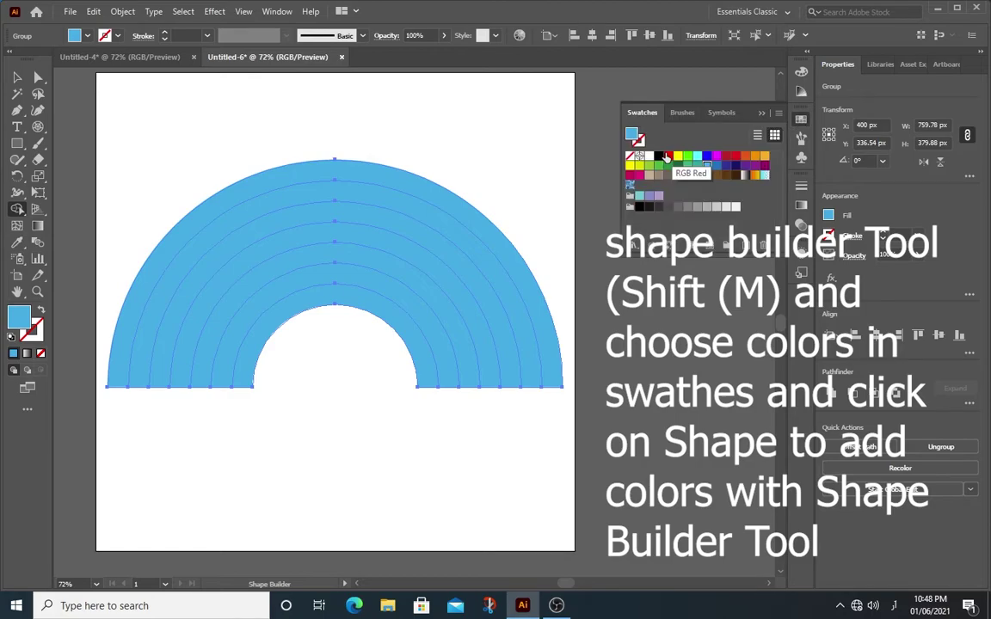
pyautogui.click(667, 156)
pyautogui.click(372, 178)
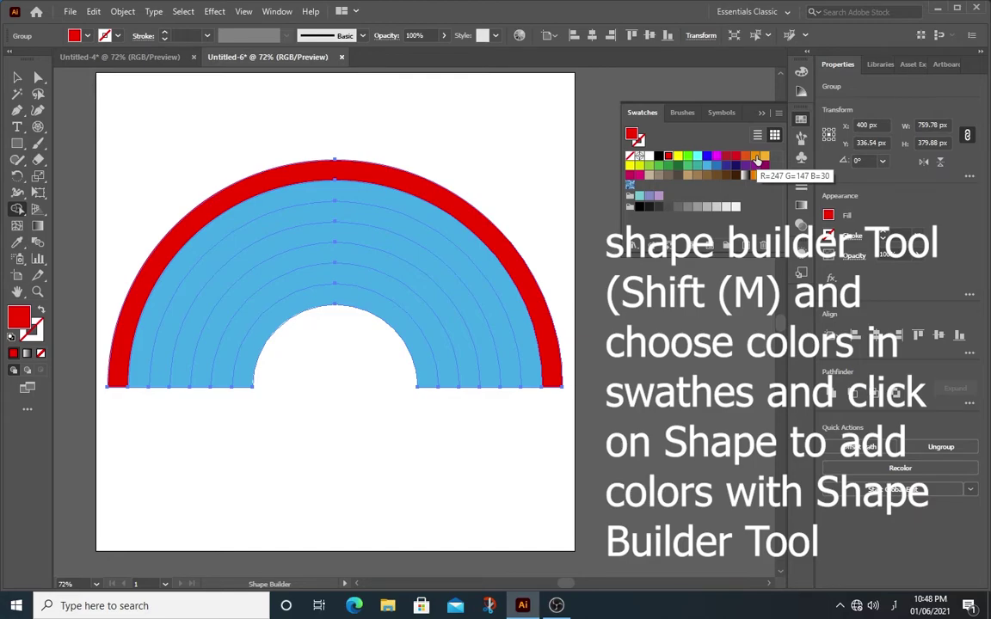
pyautogui.click(757, 156)
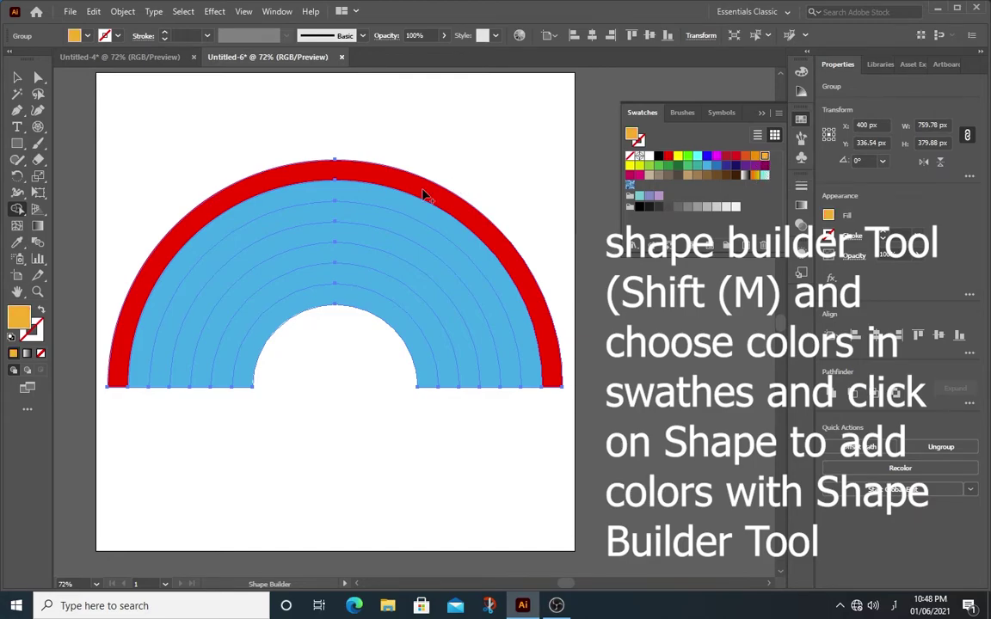
pyautogui.click(423, 195)
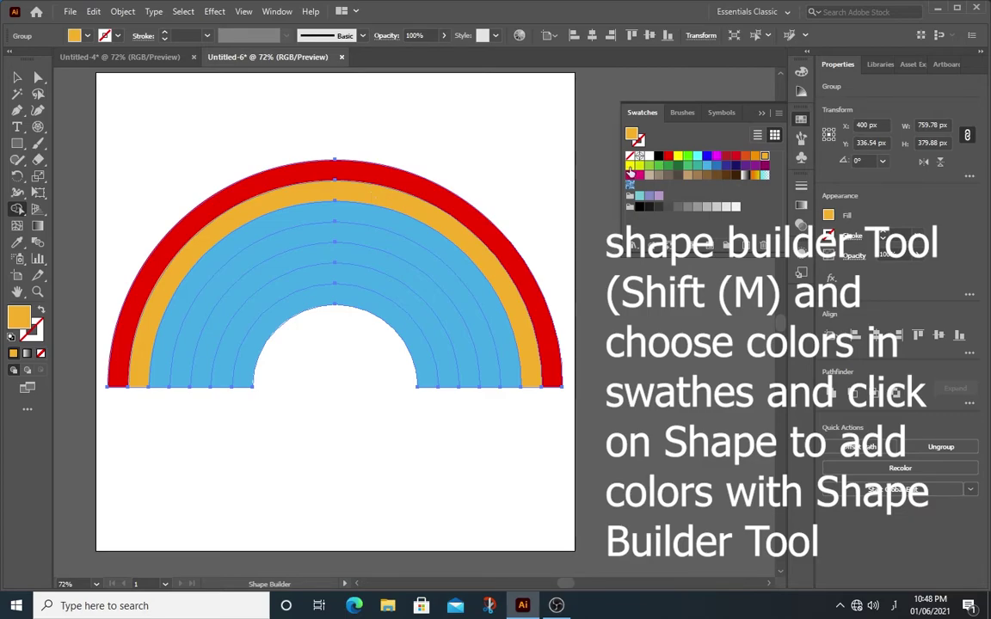
pyautogui.click(631, 166)
pyautogui.click(360, 220)
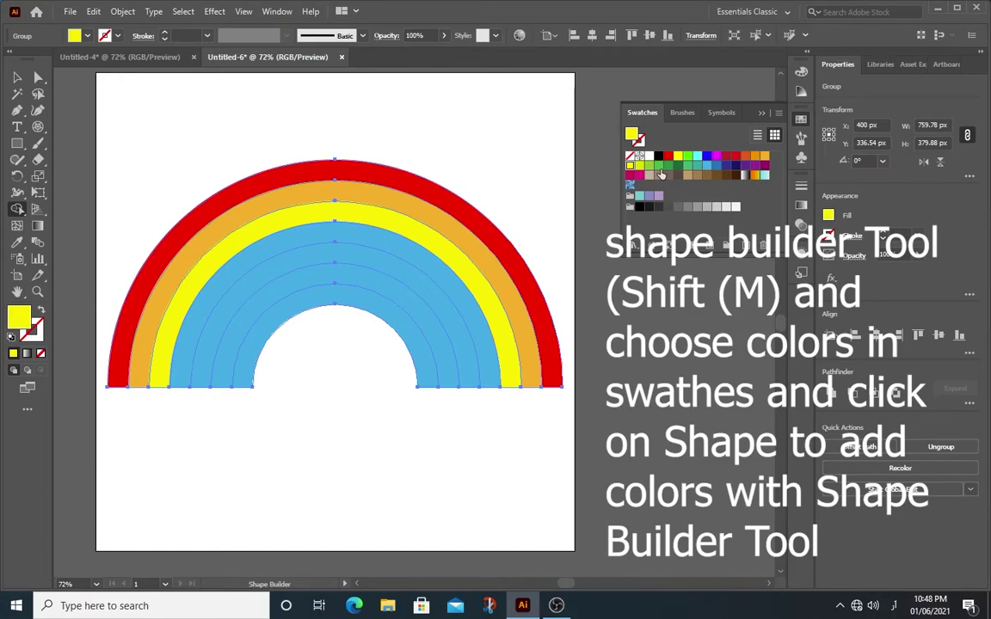
# Fill the remaining four bands green, blue, dark navy and purple, innermost last.
pyautogui.click(659, 165)
pyautogui.click(361, 235)
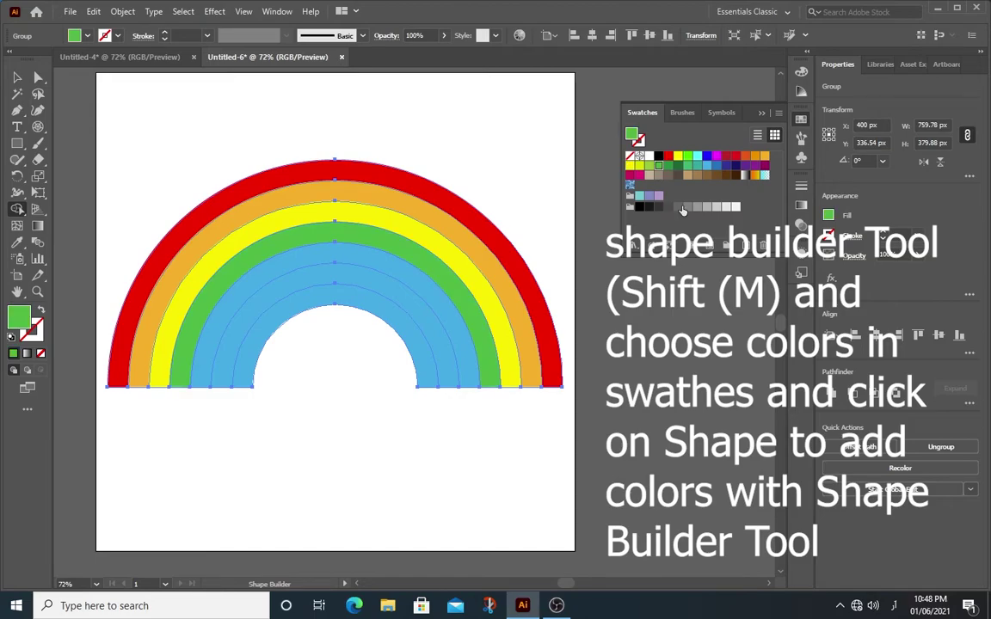
pyautogui.click(717, 165)
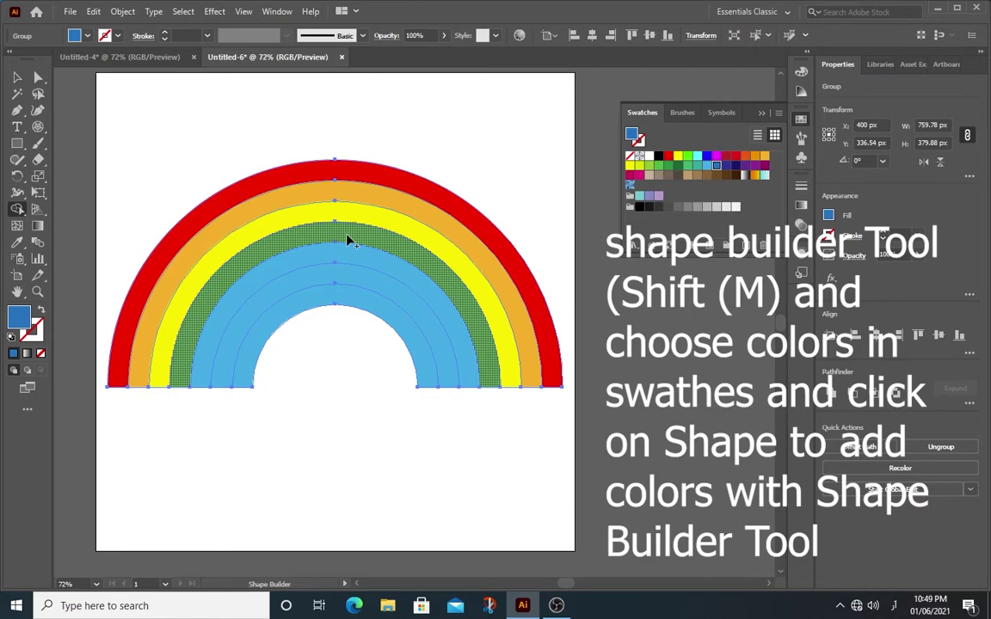
pyautogui.click(344, 254)
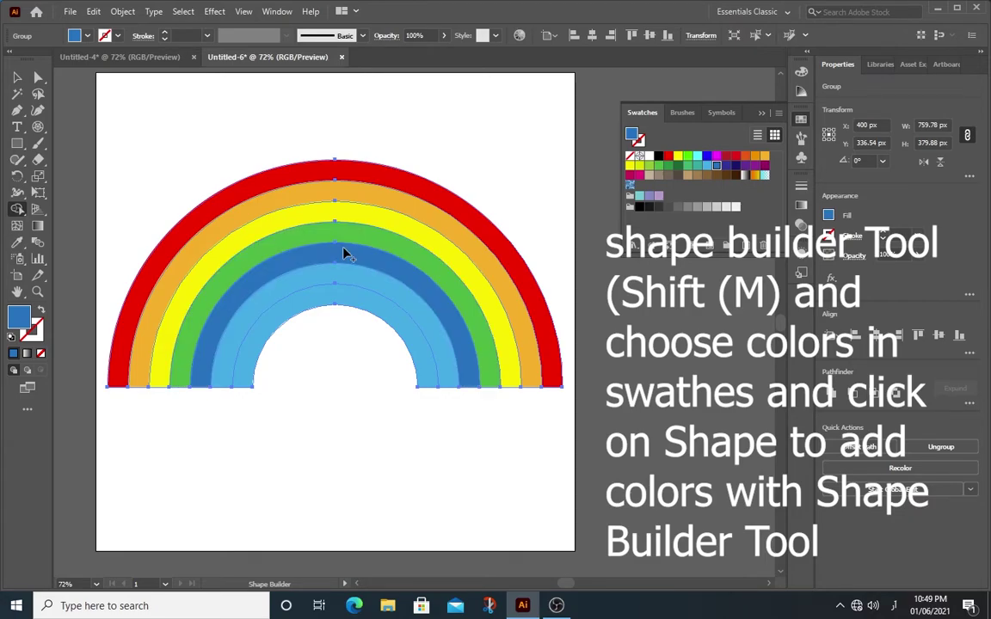
pyautogui.click(737, 166)
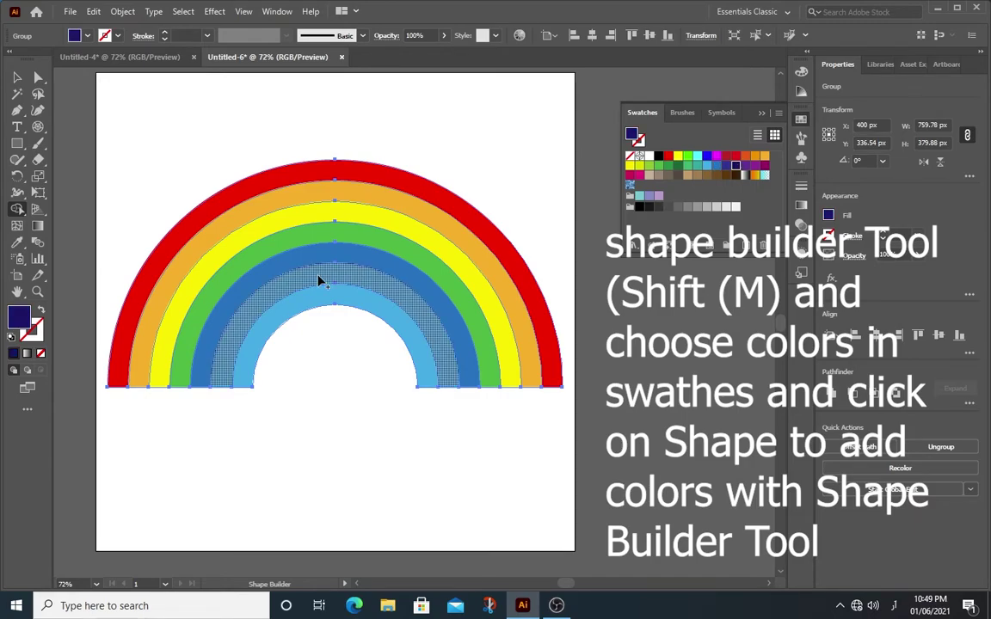
pyautogui.click(319, 280)
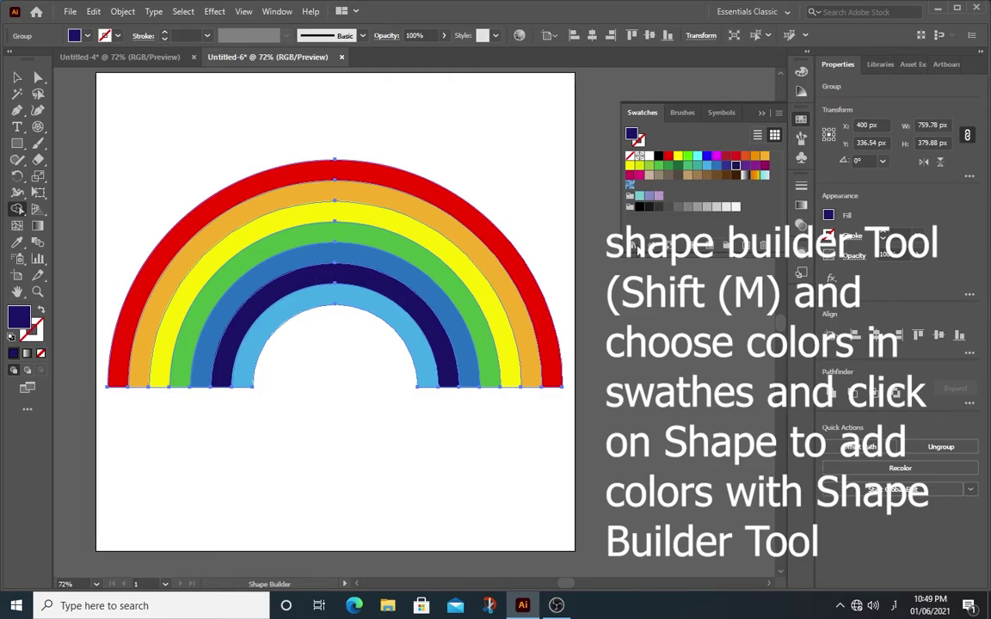
pyautogui.click(754, 166)
pyautogui.click(357, 297)
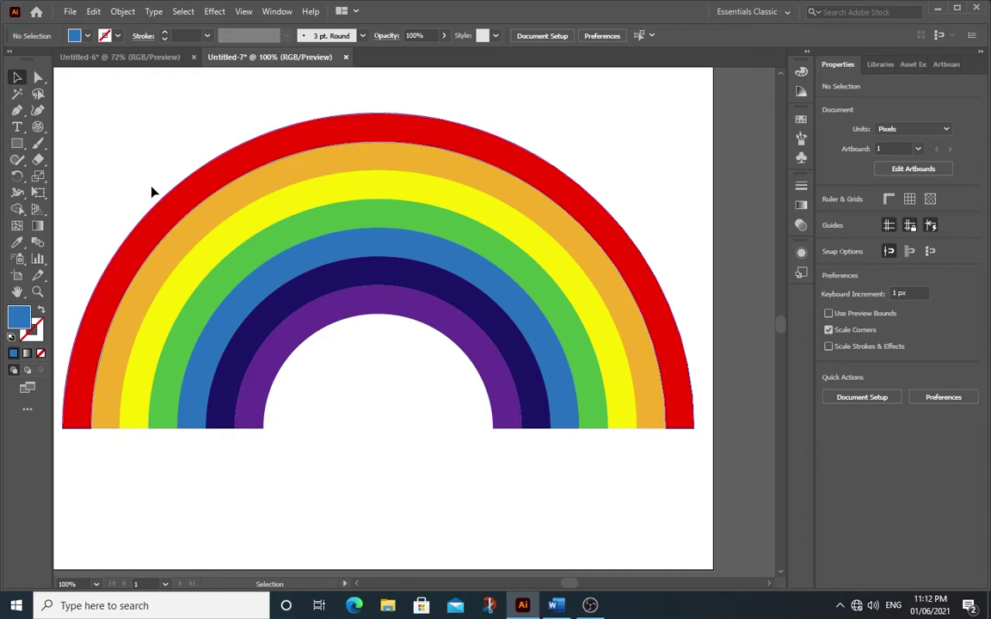
# Fill the second band with a deeper orange swatch using Shape Builder.
pyautogui.moveTo(93, 116)
pyautogui.mouseDown()
pyautogui.moveTo(364, 401)
pyautogui.moveTo(557, 516)
pyautogui.mouseUp()
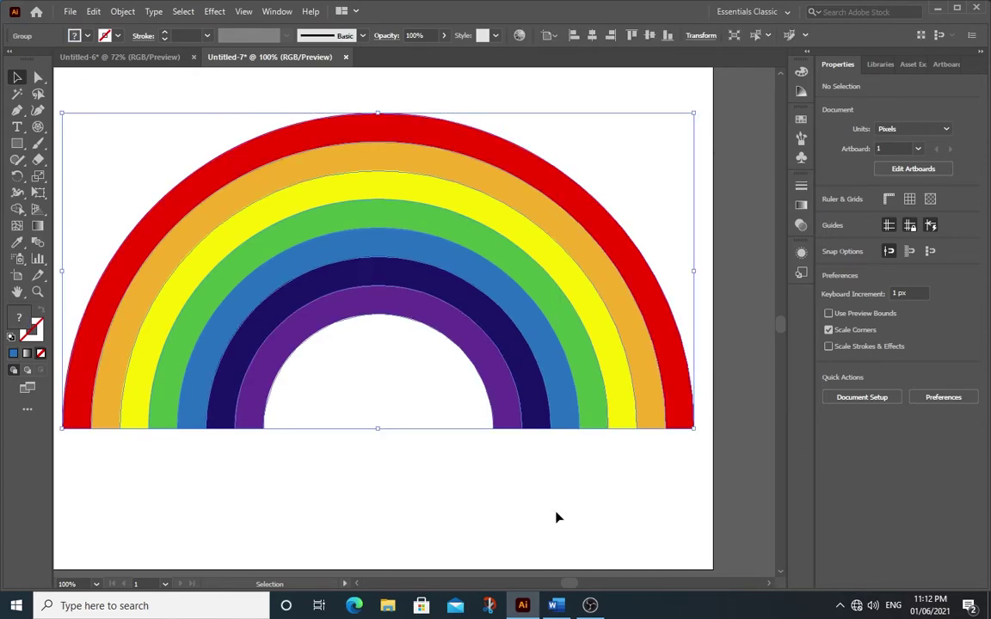
pyautogui.click(13, 217)
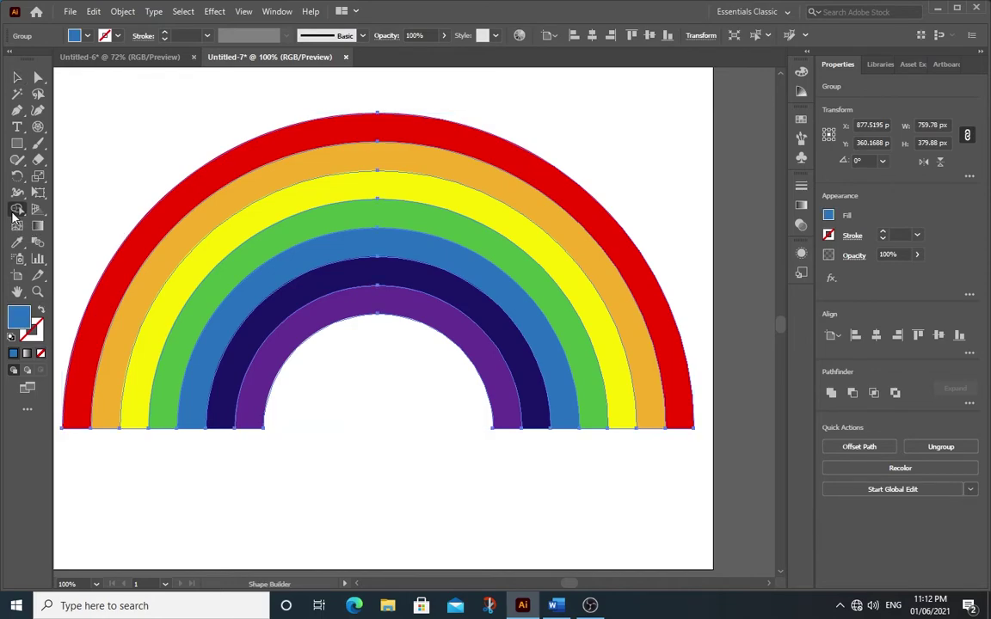
pyautogui.moveTo(12, 217); pyautogui.dragTo(69, 213)
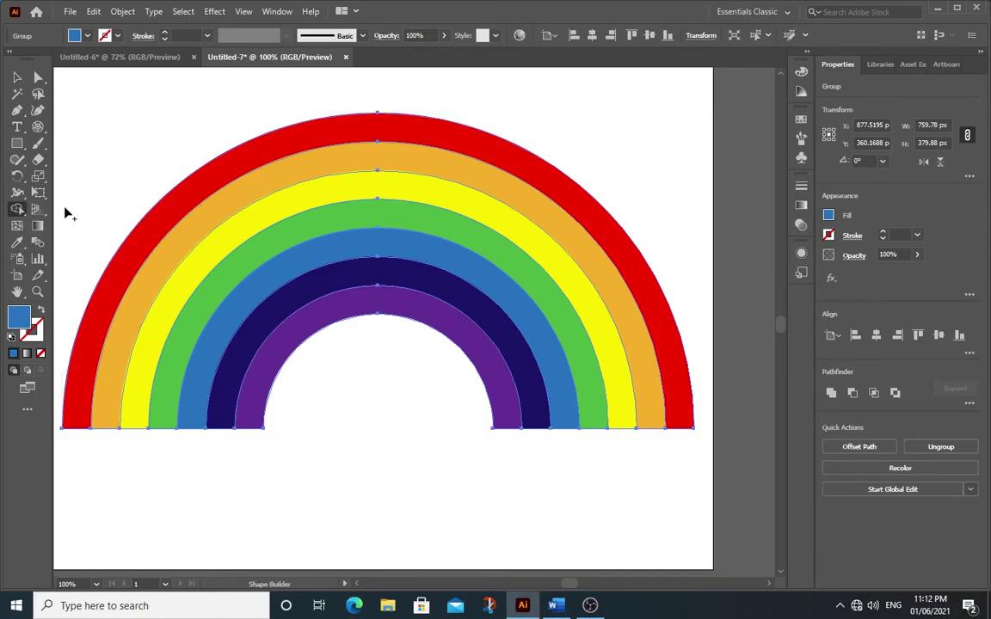
pyautogui.click(799, 122)
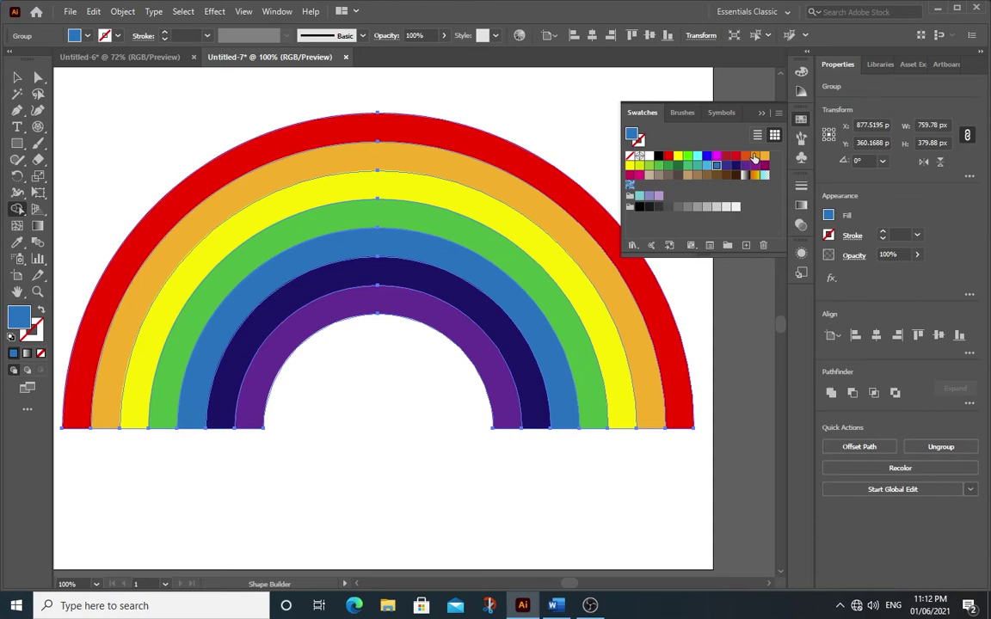
pyautogui.click(755, 155)
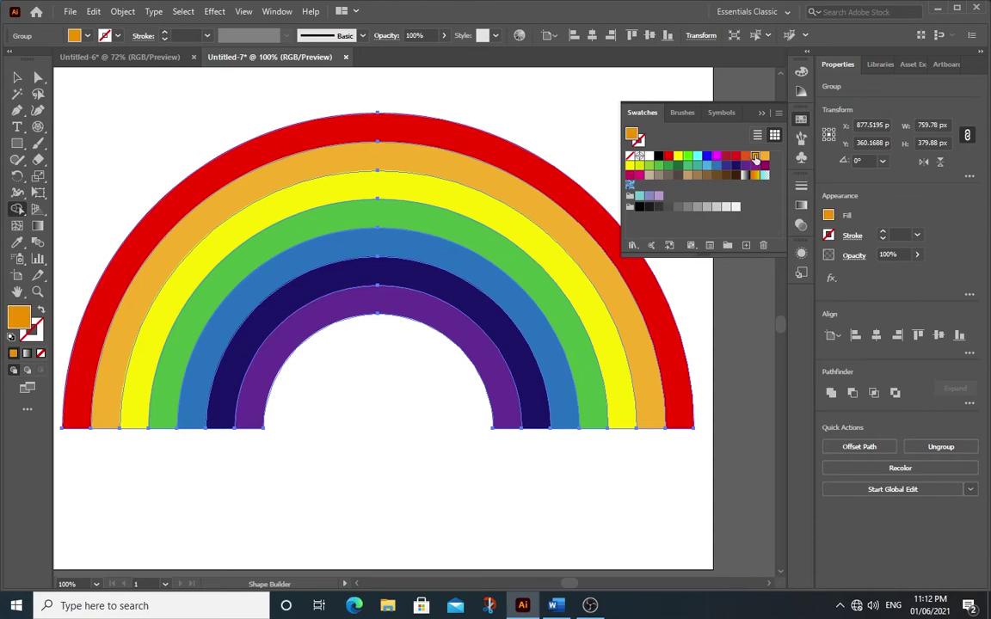
pyautogui.click(297, 172)
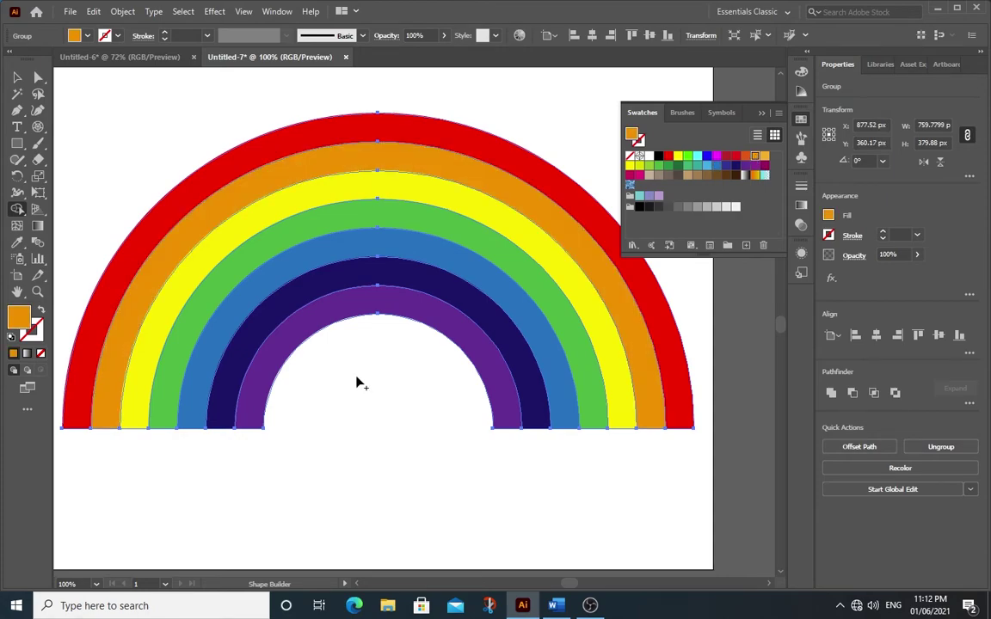
pyautogui.click(763, 113)
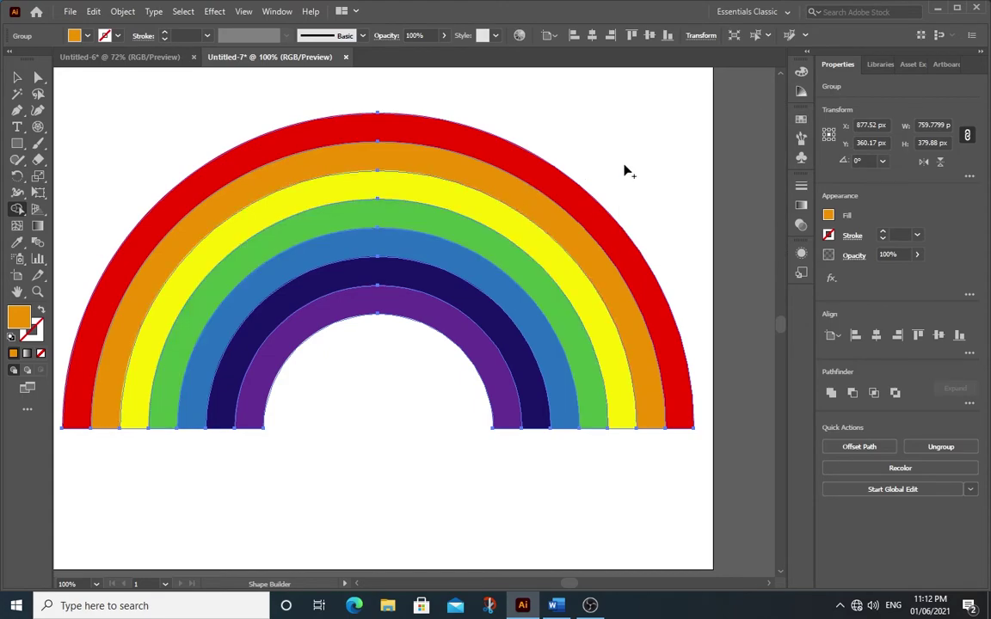
pyautogui.click(800, 121)
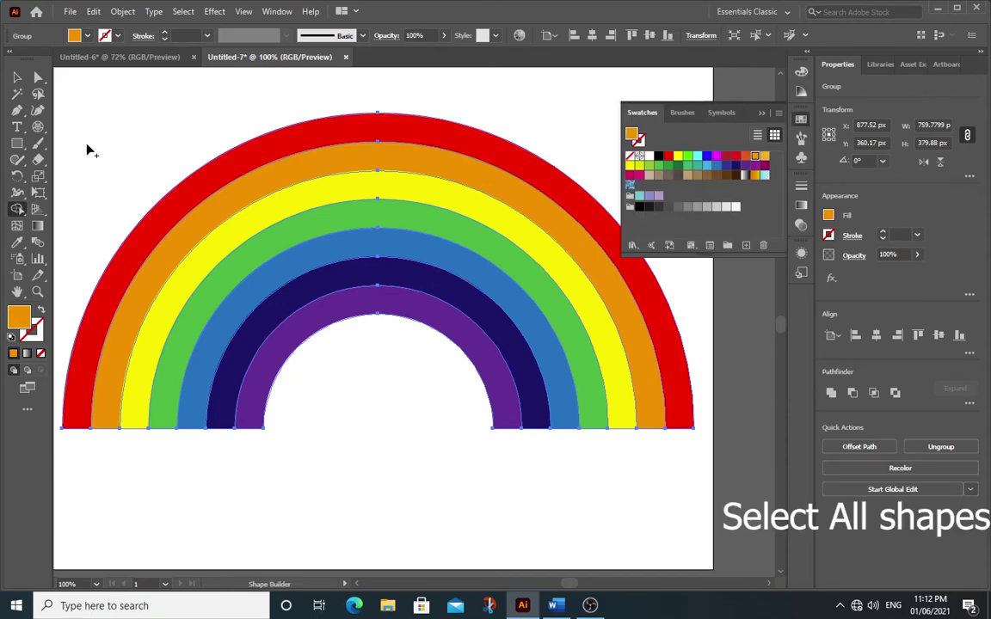
# Select all seven bands and set the Blend Options spacing to Smooth Color.
pyautogui.click(15, 78)
pyautogui.hotkey('ctrl', 'a')
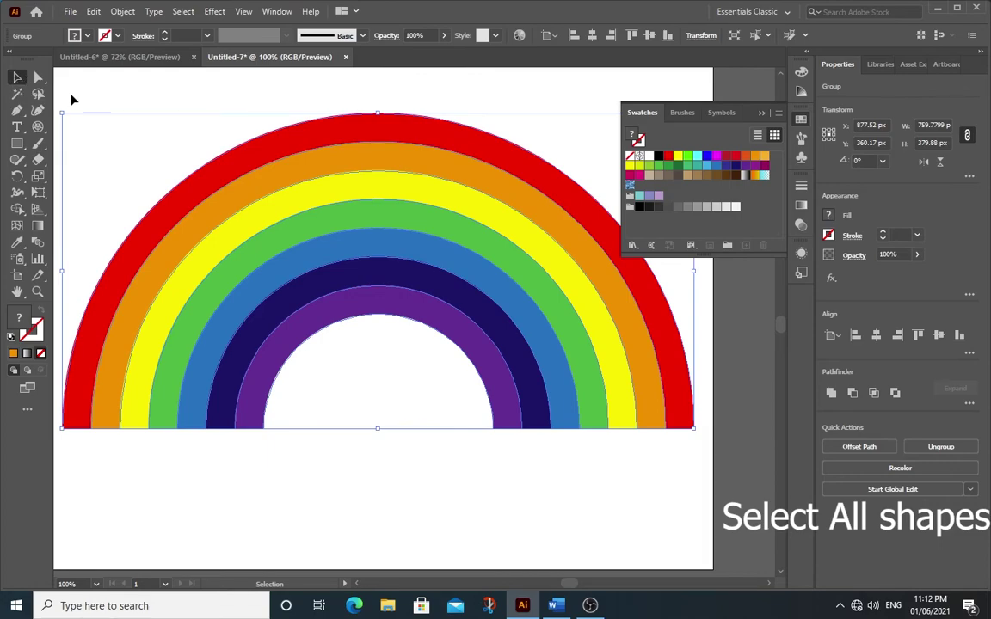
pyautogui.click(65, 84)
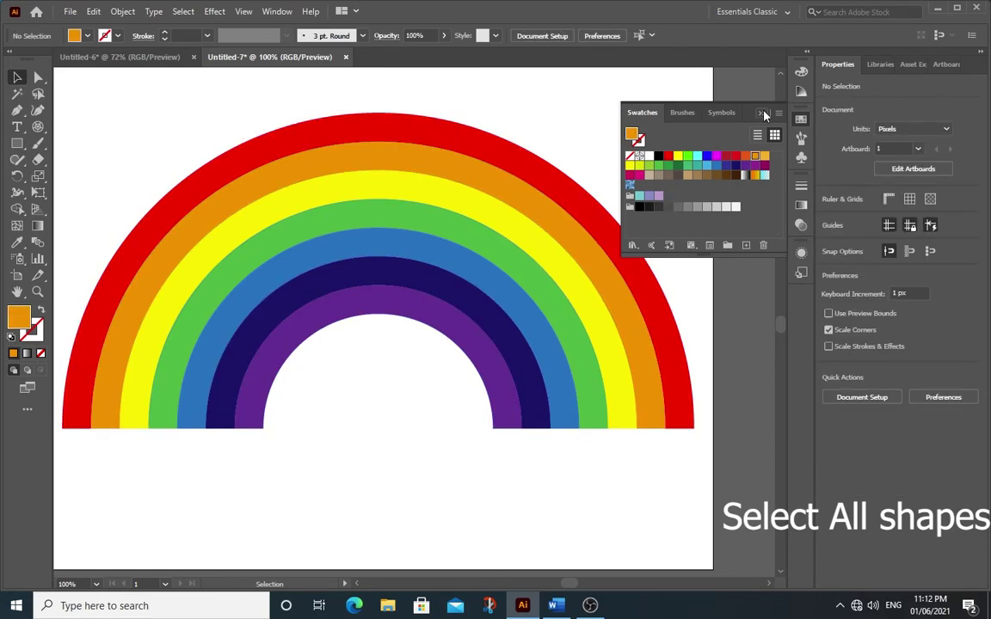
pyautogui.click(764, 113)
pyautogui.moveTo(102, 121); pyautogui.dragTo(677, 567)
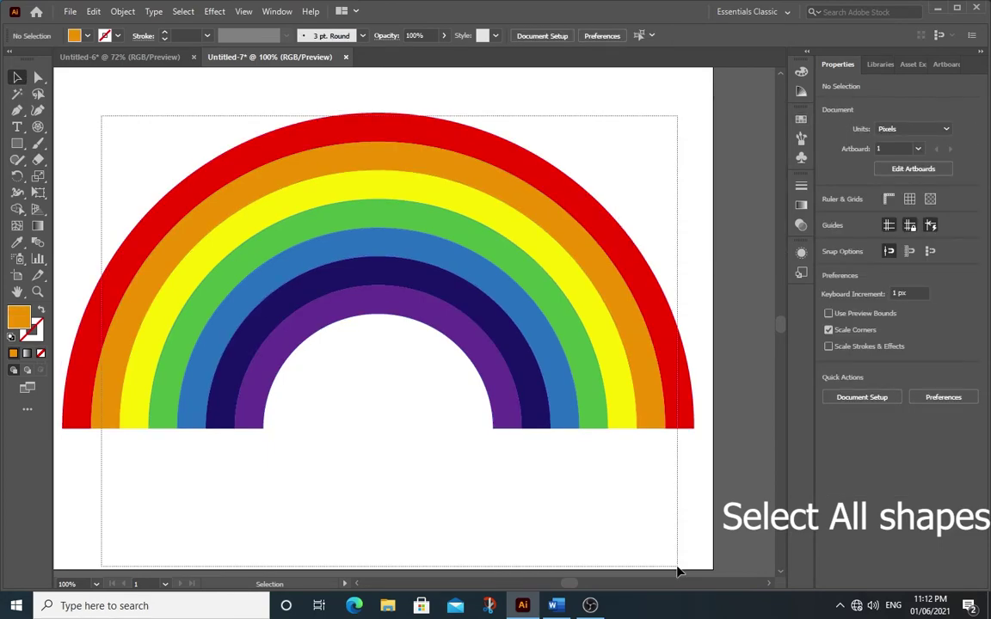
pyautogui.doubleClick(36, 244)
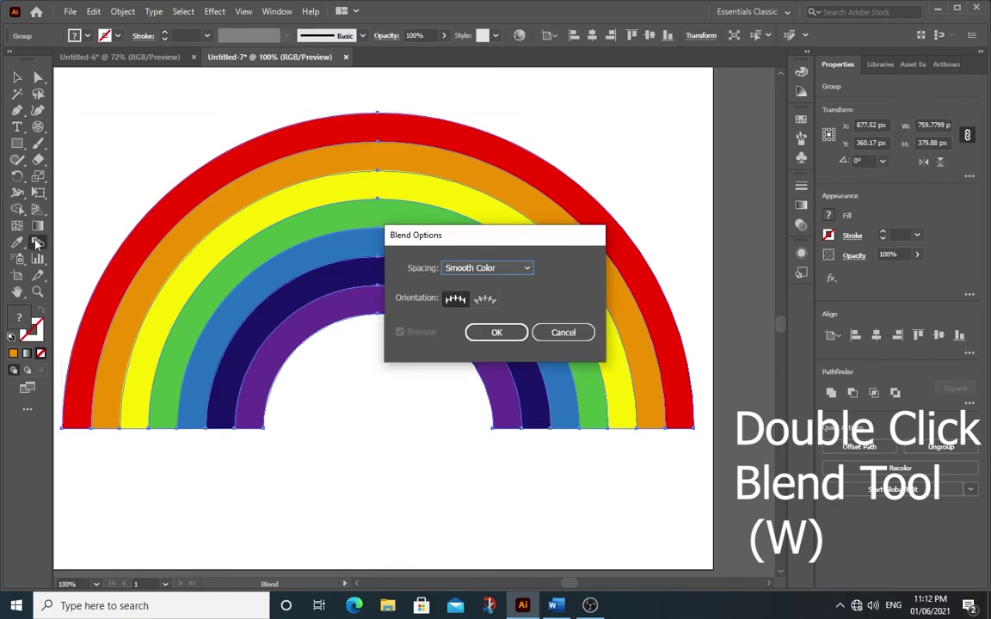
pyautogui.click(499, 333)
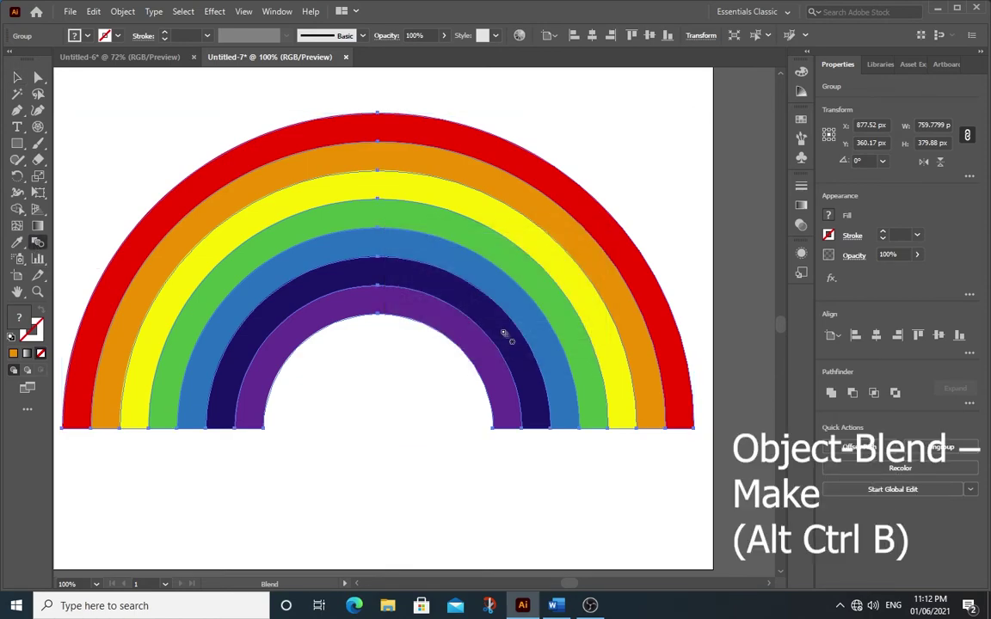
# Apply Object > Blend > Make to the bands, then deselect to view the blend.
pyautogui.click(122, 11)
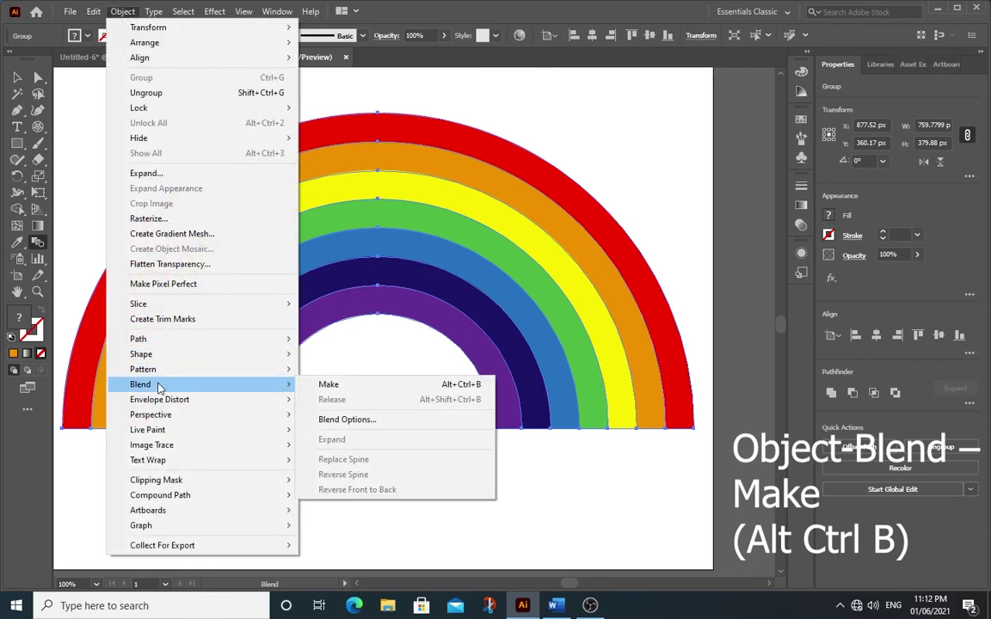
pyautogui.moveTo(140, 385)
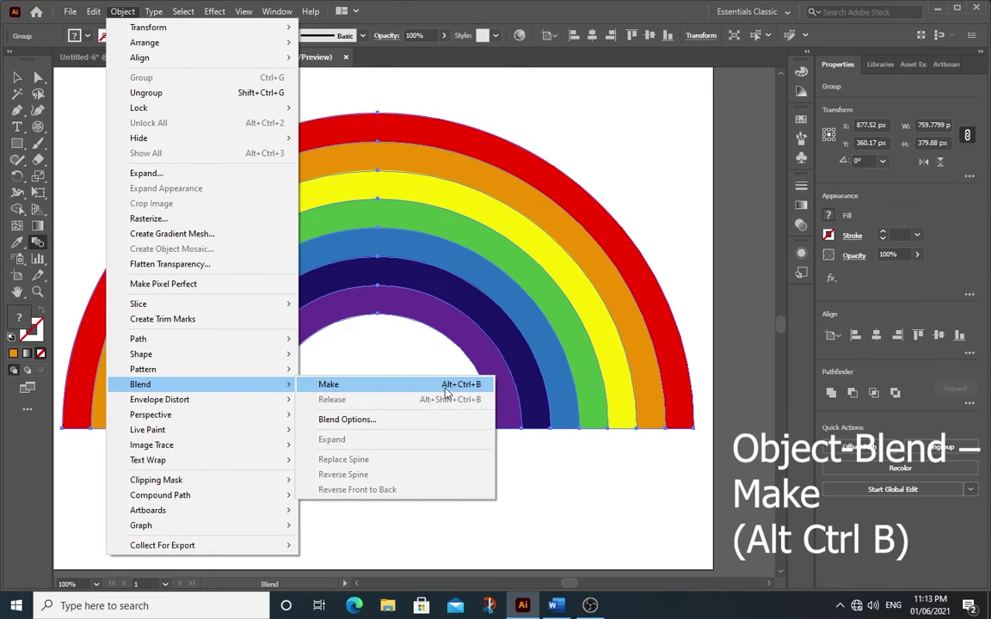
pyautogui.click(374, 389)
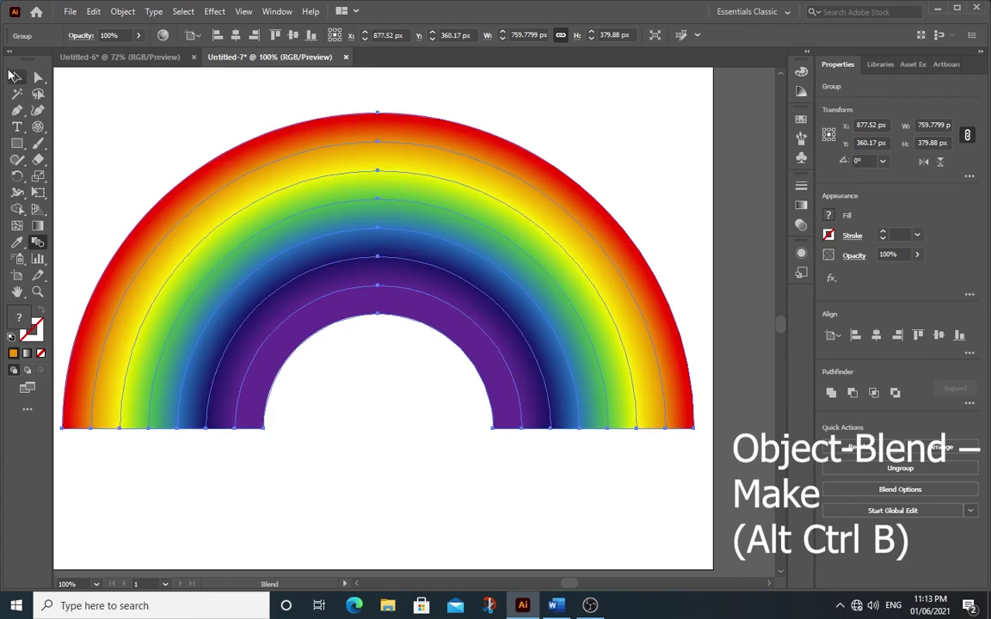
pyautogui.click(14, 78)
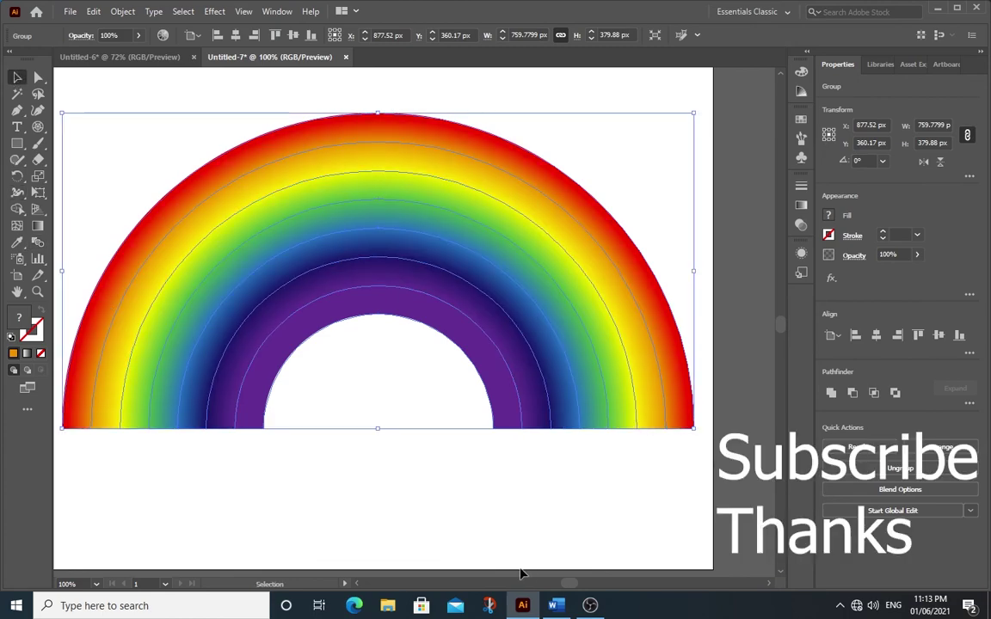
pyautogui.click(507, 520)
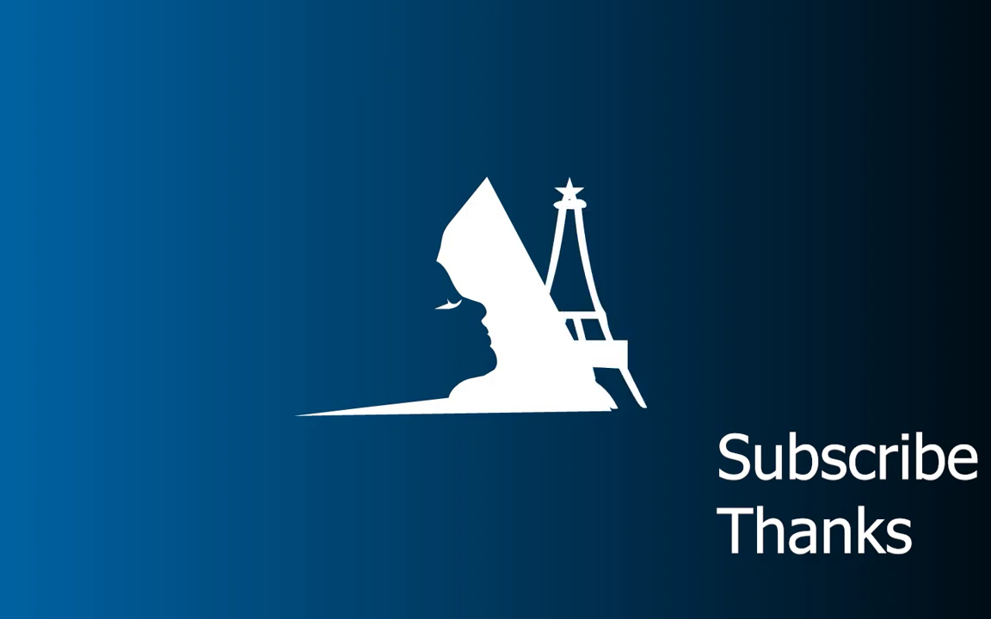